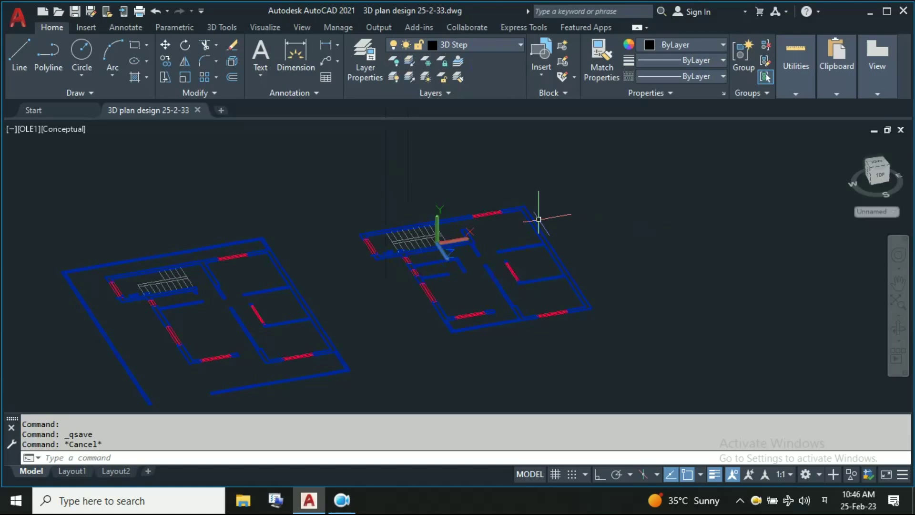
Zoom and orbit around both floor plans to locate the staircase
scroll(539, 219, up, 5)
scroll(415, 231, up, 5)
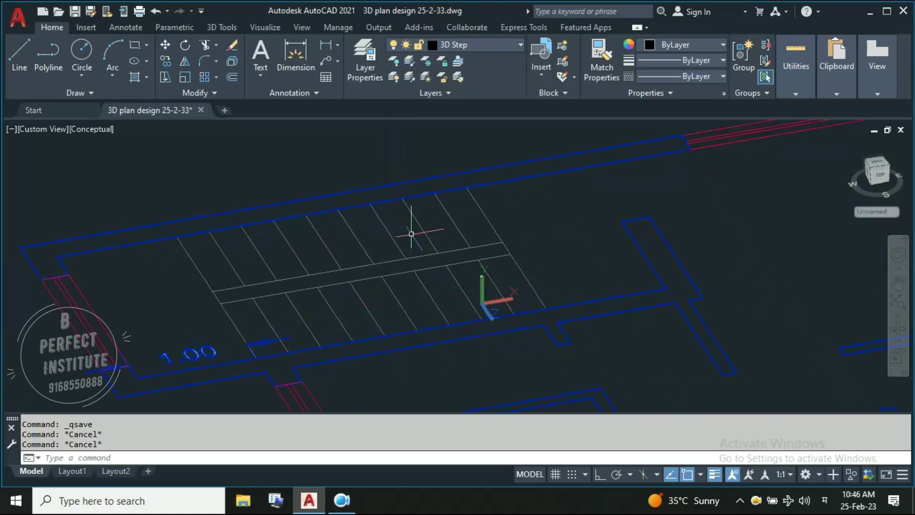
mouse_move(414, 230)
shift+middle_down()
mouse_move(580, 262)
mouse_move(521, 261)
shift+middle_up()
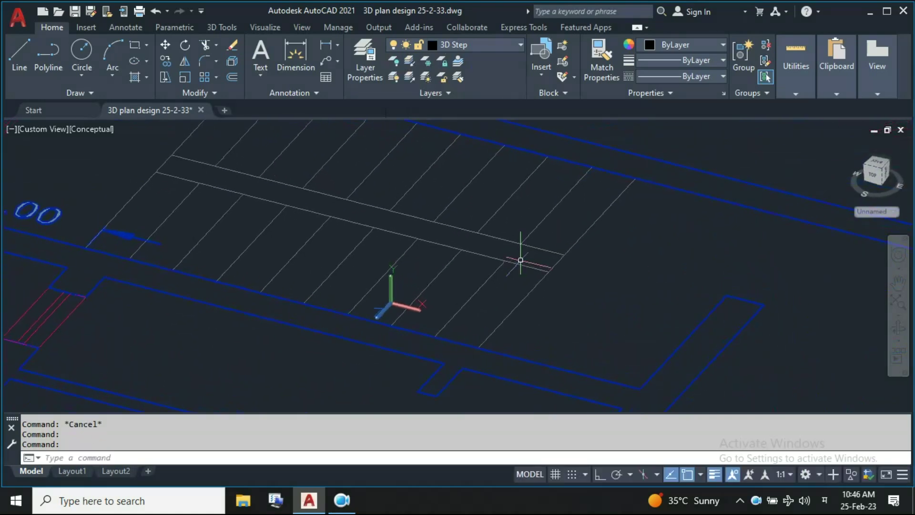
scroll(608, 319, down, 5)
scroll(553, 305, up, 2)
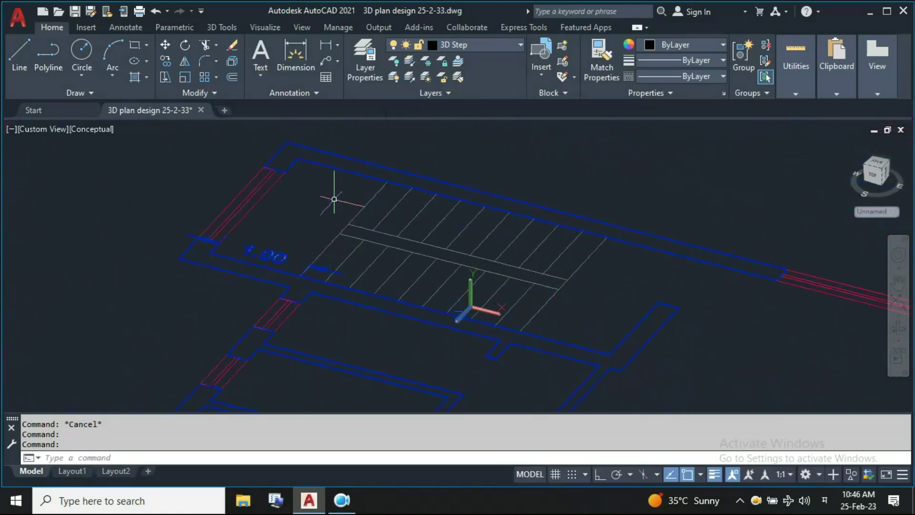
scroll(596, 267, down, 5)
scroll(597, 266, up, 1)
shift+middle_drag(628, 265, 687, 293)
scroll(593, 310, up, 3)
scroll(607, 272, up, 3)
scroll(623, 271, up, 2)
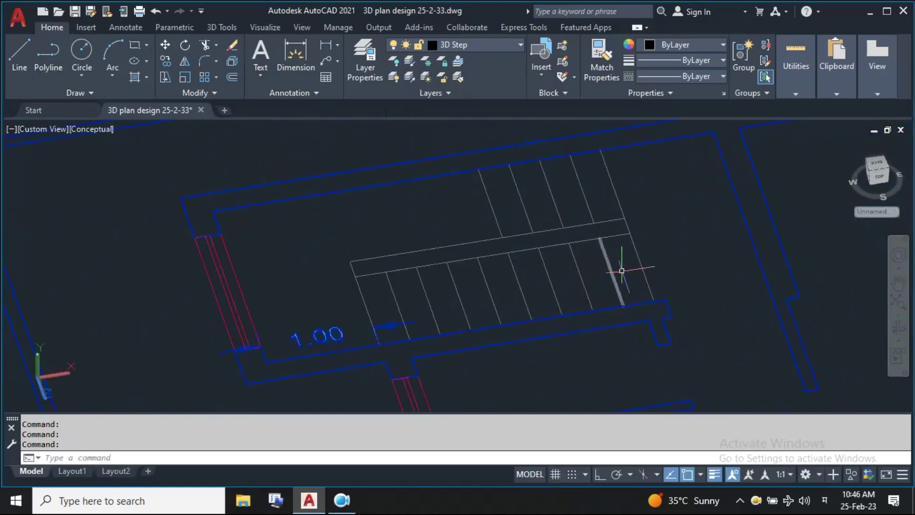
scroll(274, 220, down, 5)
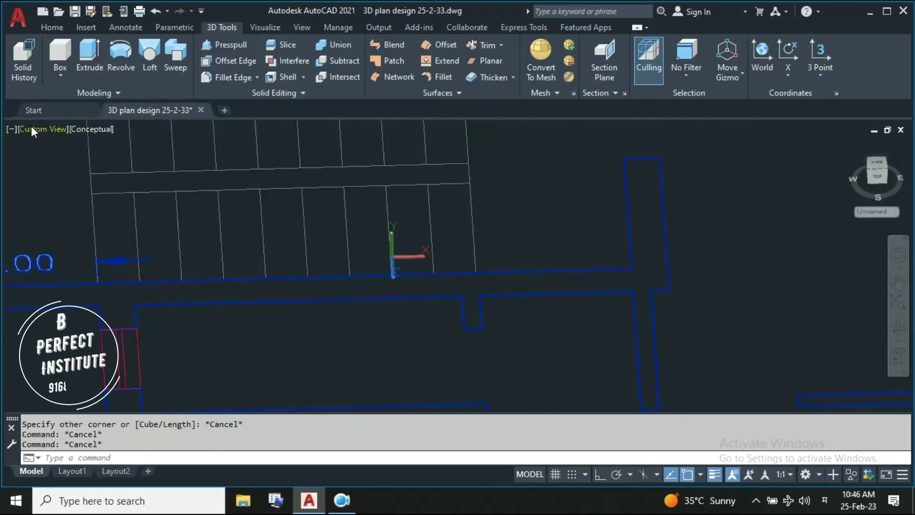
Switch to the Top preset view, then orbit and zoom in close on the stair treads
click(42, 129)
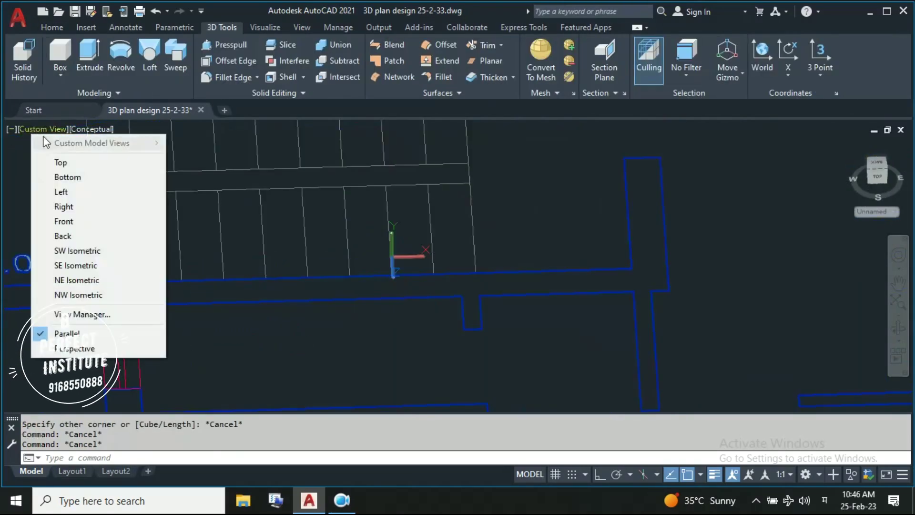
click(61, 163)
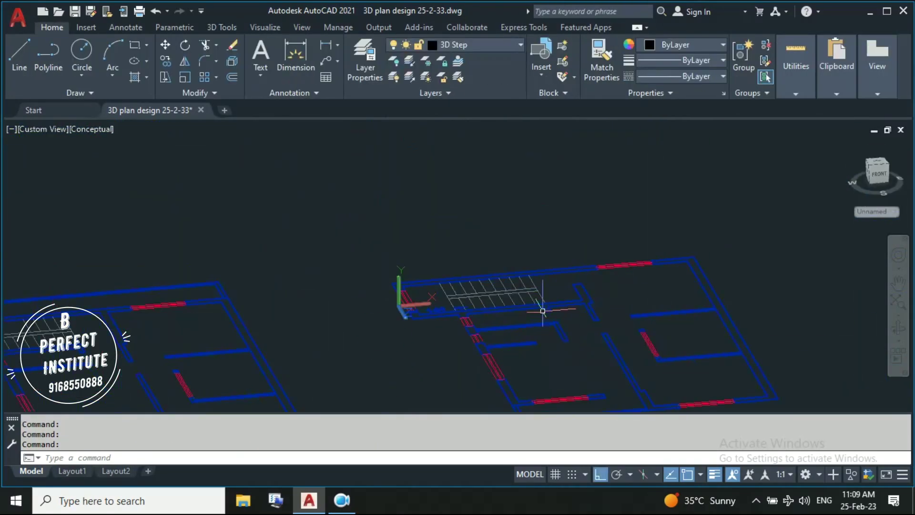
shift+middle_drag(542, 307, 544, 313)
scroll(556, 282, up, 3)
scroll(492, 256, up, 2)
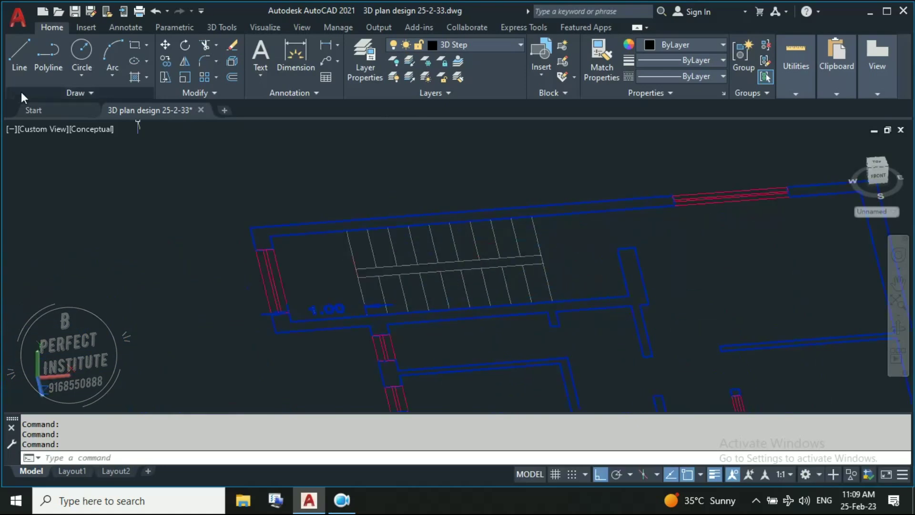
click(222, 27)
click(224, 45)
Press-pull the two adjoining tread areas into 0.16-high solid blocks
click(60, 53)
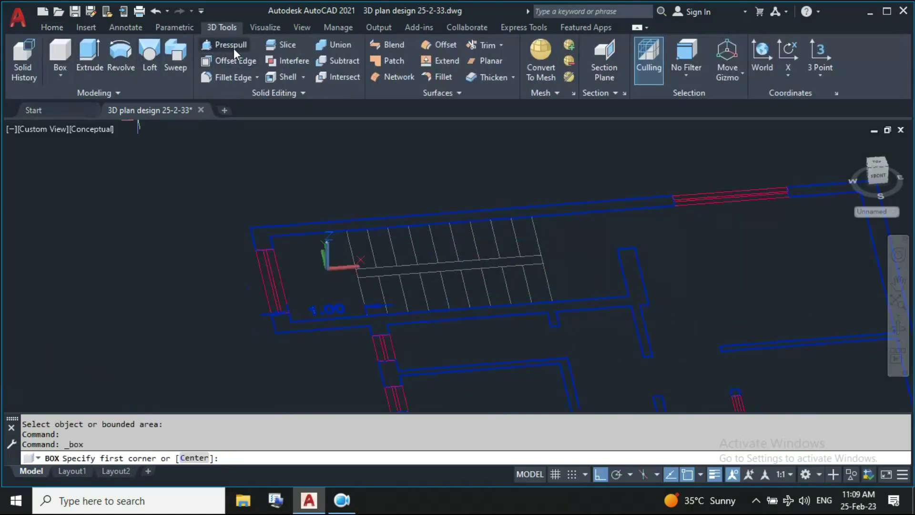
click(234, 47)
scroll(537, 291, up, 3)
click(537, 278)
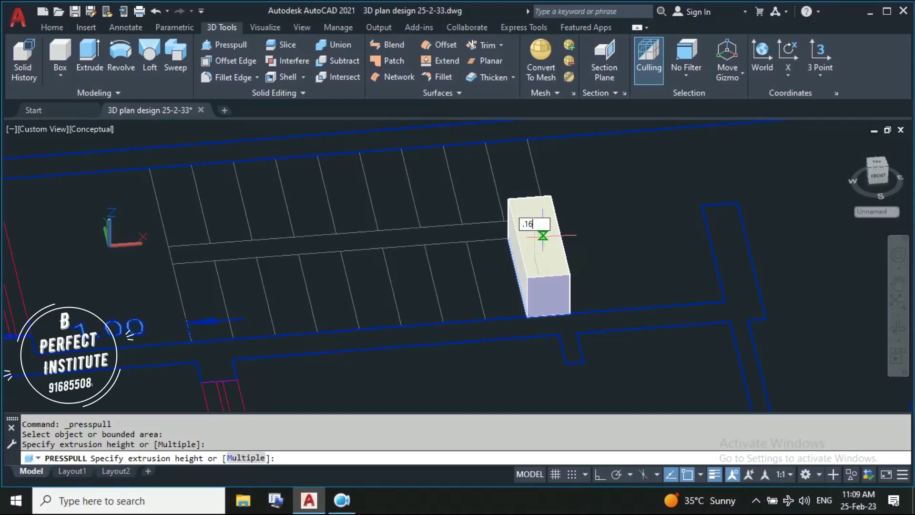
key(Return)
scroll(525, 274, up, 3)
click(499, 272)
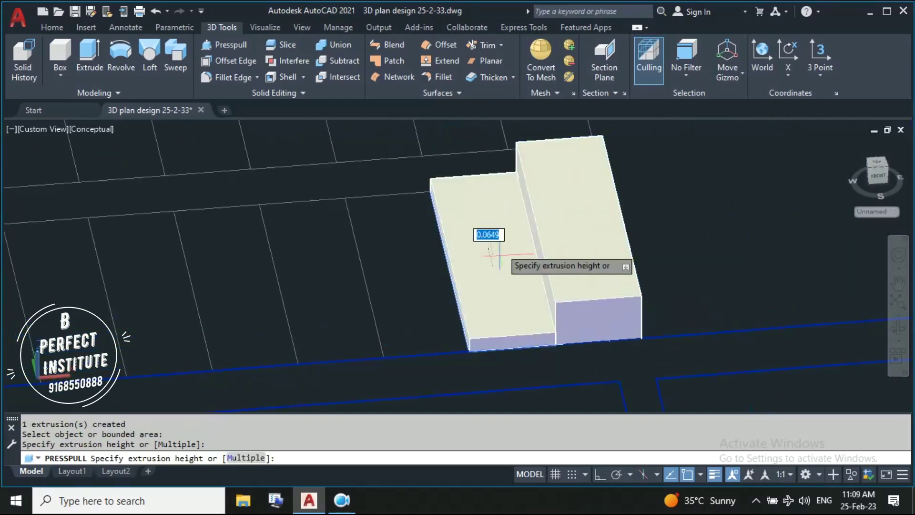
click(509, 237)
key(Return)
Draw a diagonal line from the step's bottom corner to its opposite upper corner
text(L)
key(Return)
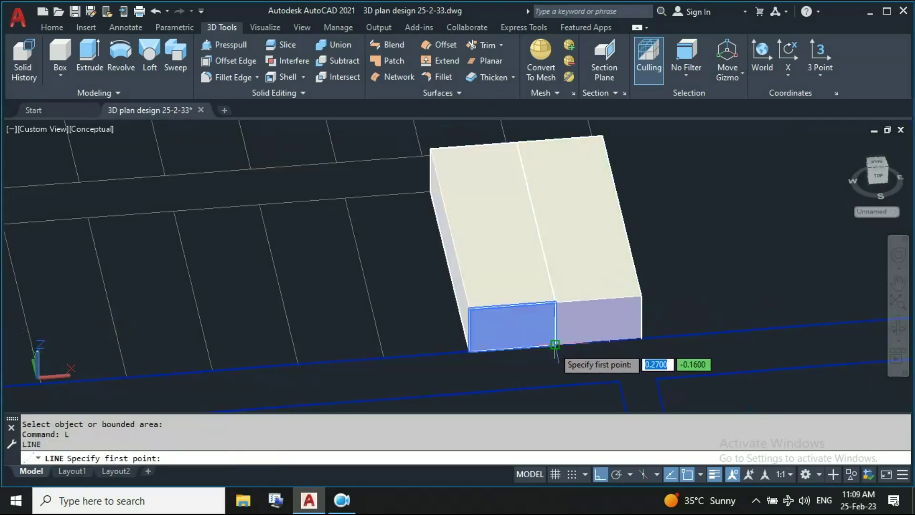
click(554, 304)
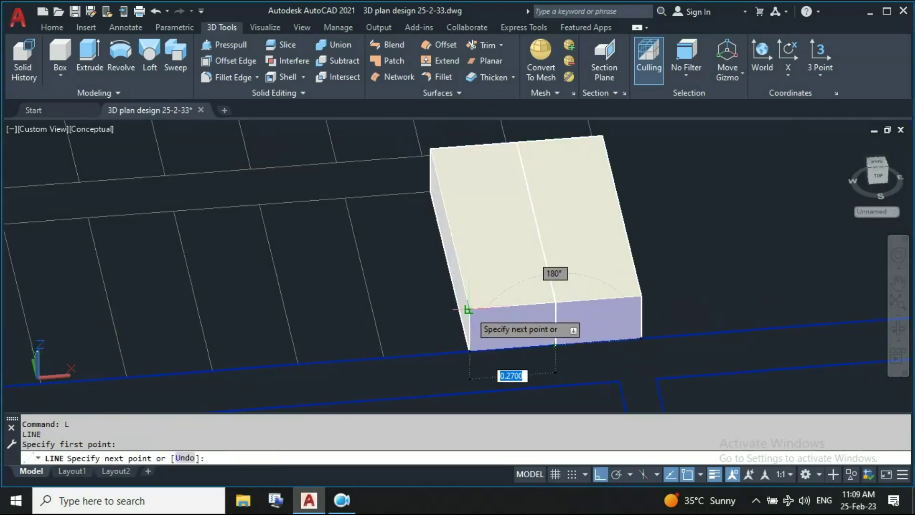
click(470, 309)
key(Escape)
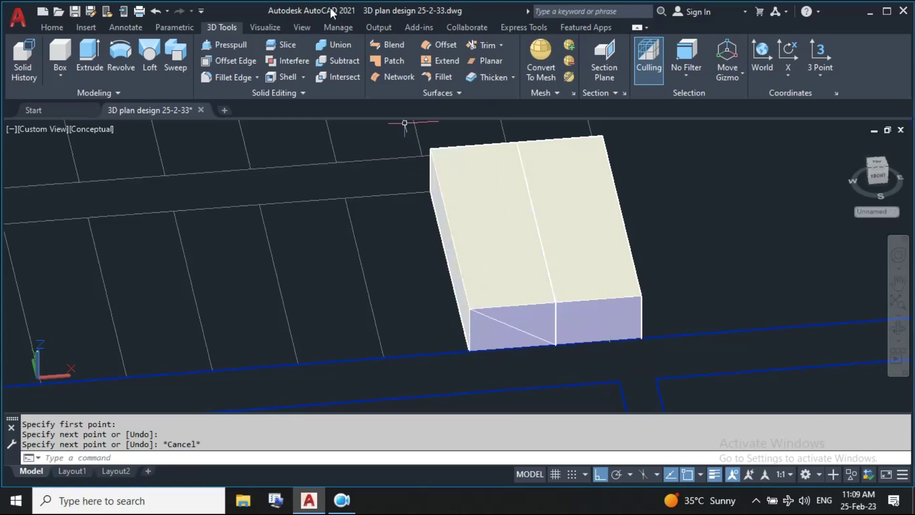
Press-pull the triangle below the diagonal into a sloped wedge and group the step's solids
click(217, 49)
click(489, 341)
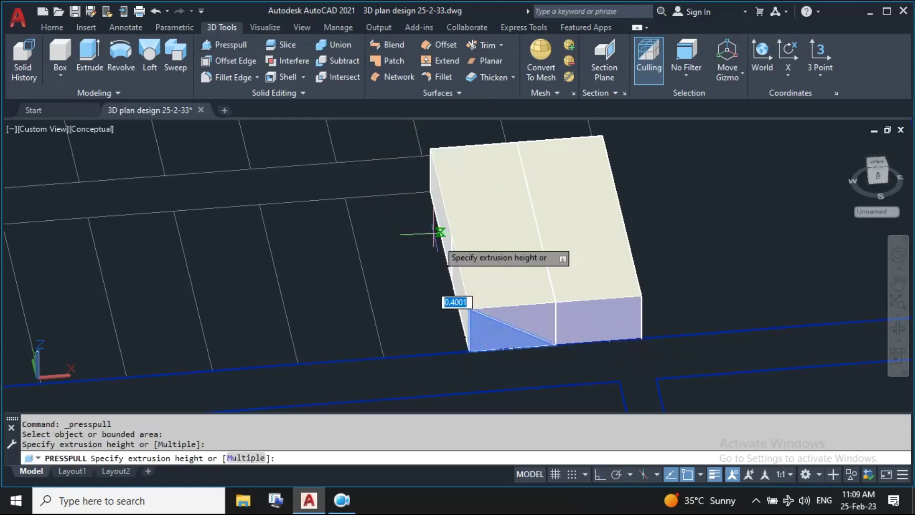
click(385, 141)
mouse_move(422, 217)
shift+middle_down()
mouse_move(541, 248)
mouse_move(589, 286)
mouse_move(605, 267)
shift+middle_up()
key(Return)
click(607, 257)
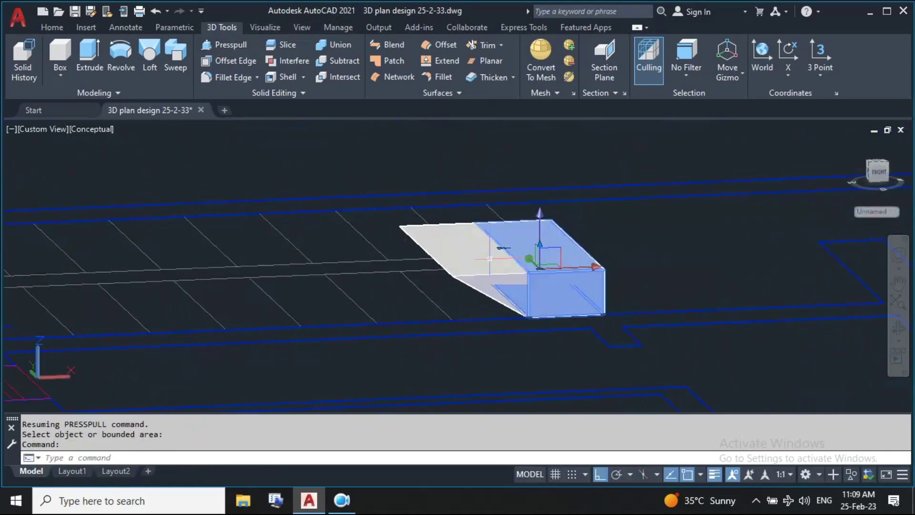
text(g)
key(Return)
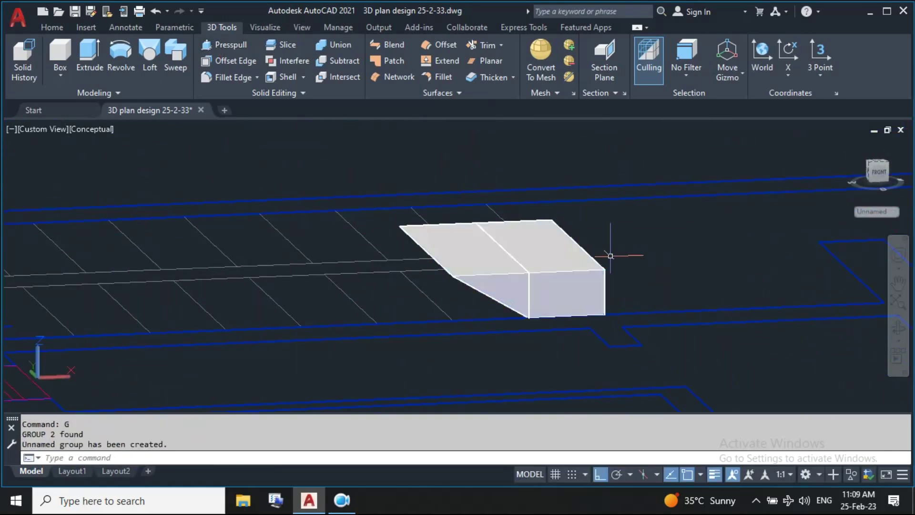
Copy the grouped step from its corner three times, each onto the previous step's top
click(606, 257)
shift+middle_drag(606, 258, 571, 265)
text(o)
key(Return)
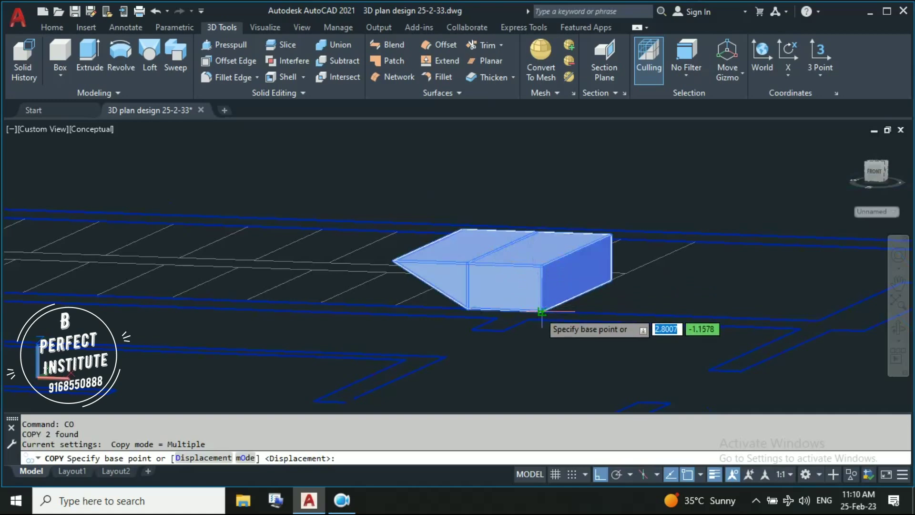
click(542, 313)
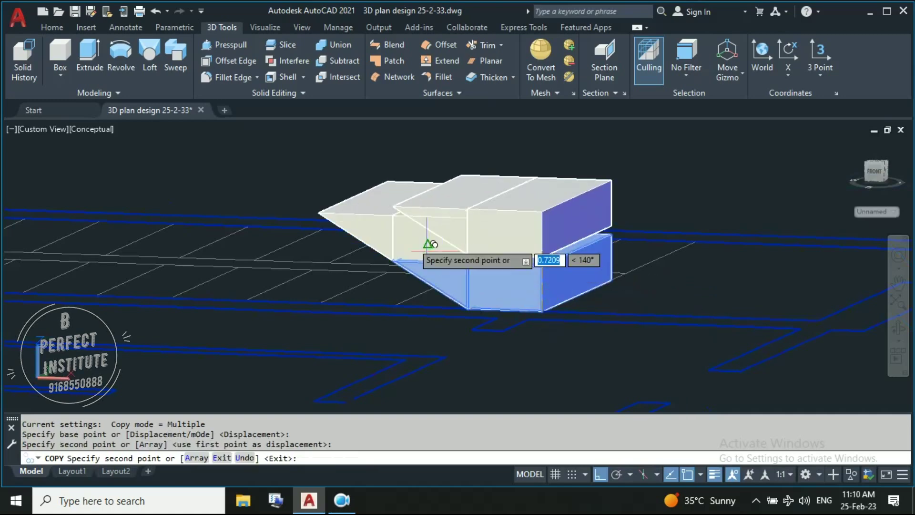
click(395, 213)
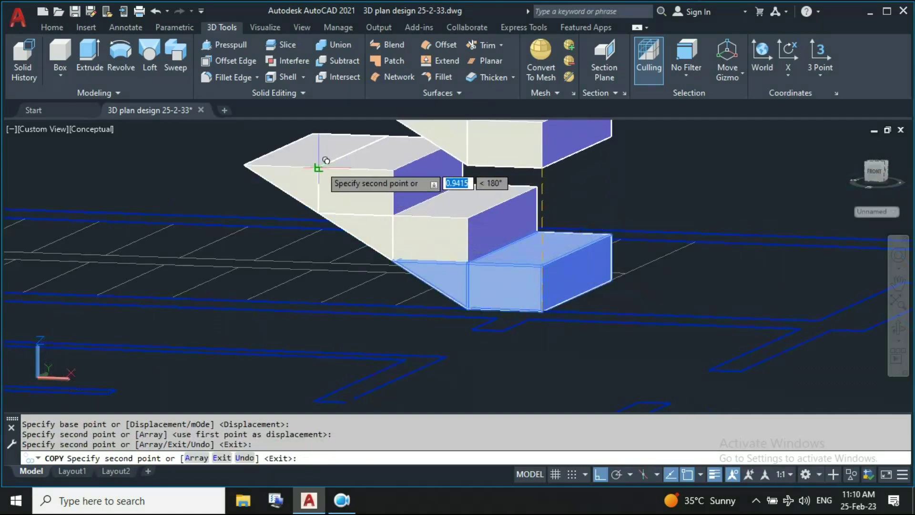
middle_drag(319, 168, 476, 302)
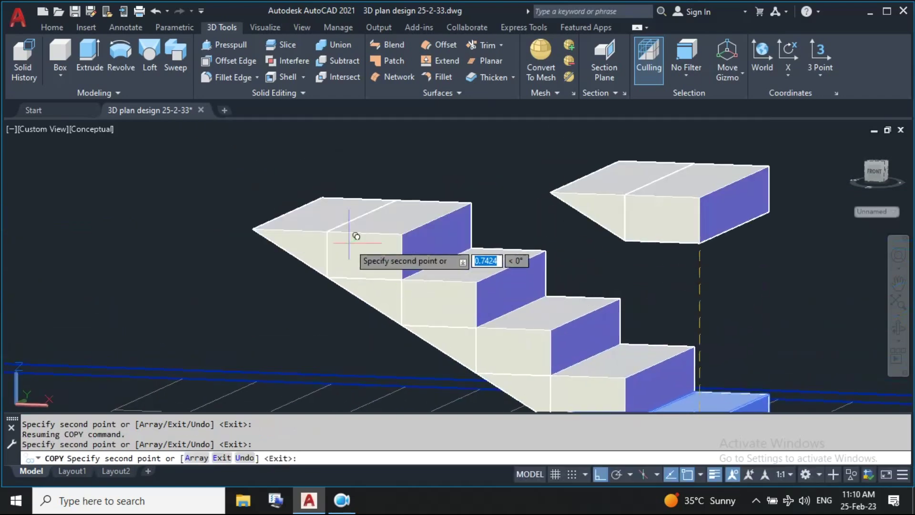
click(327, 234)
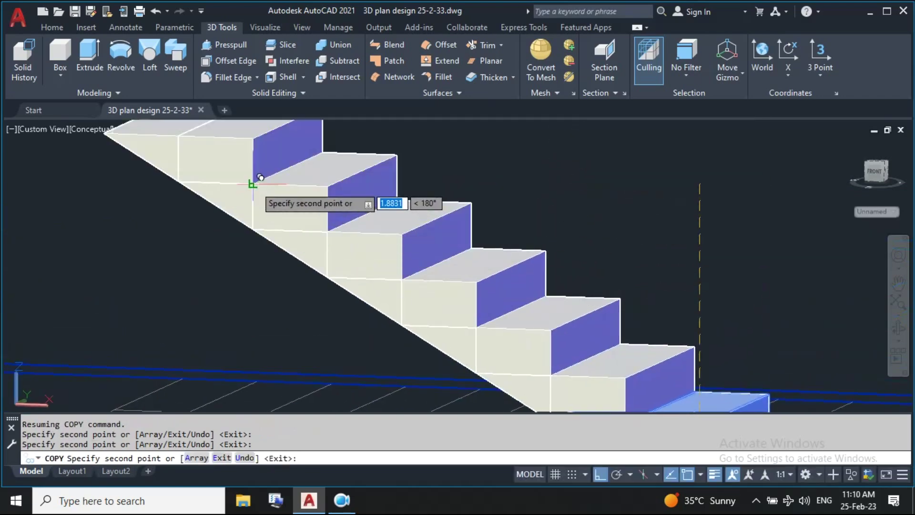
middle_drag(219, 186, 329, 262)
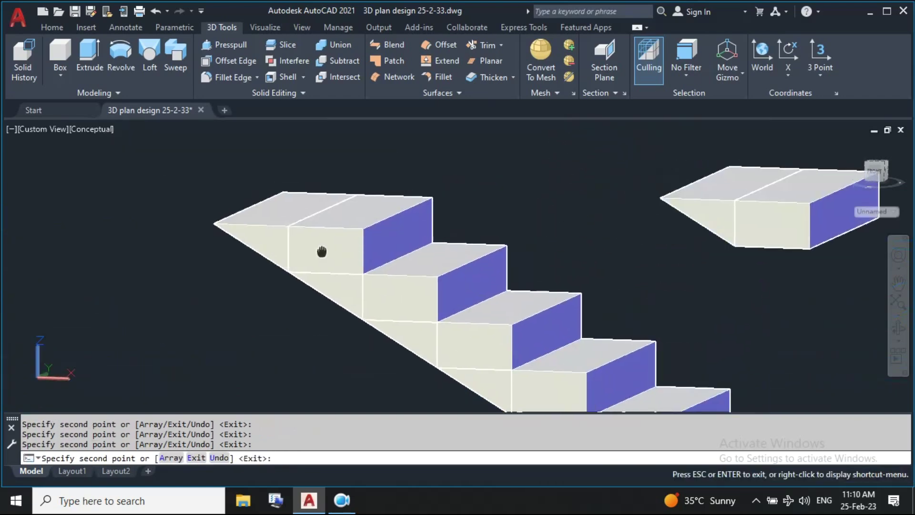
click(288, 224)
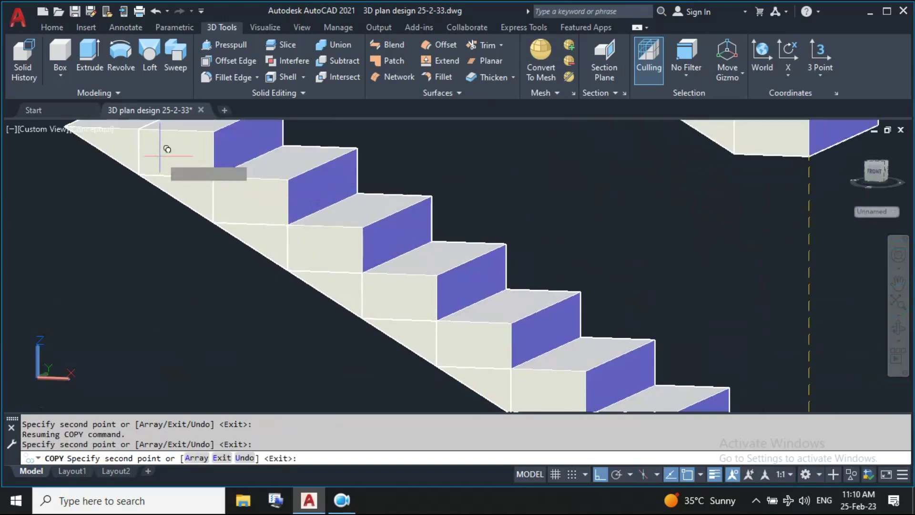
middle_drag(161, 156, 183, 180)
scroll(405, 305, down, 5)
key(Escape)
key(Escape)
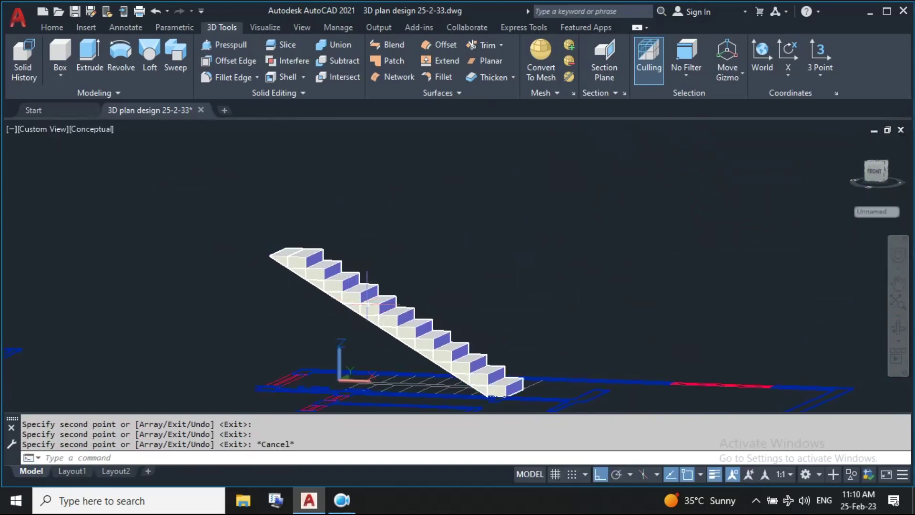
scroll(405, 317, up, 2)
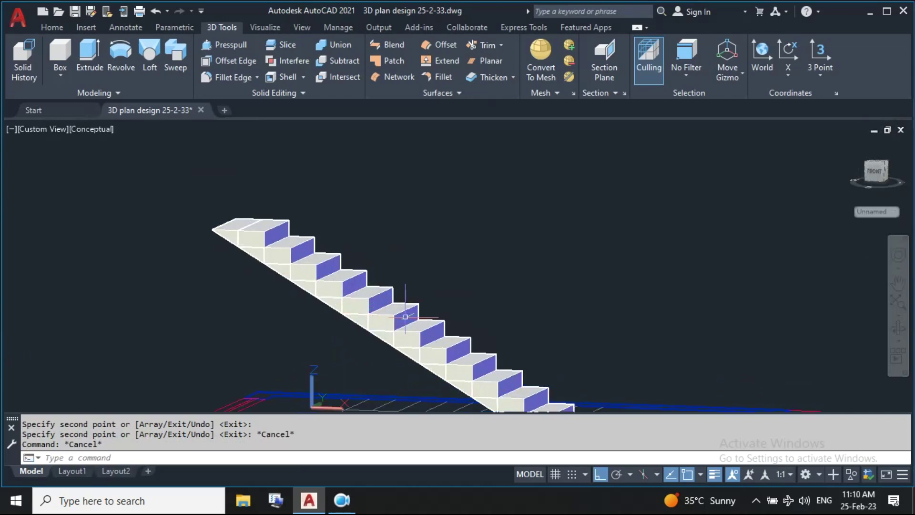
Switch to Top view and zoom onto the right plan's staircase
click(49, 132)
click(76, 167)
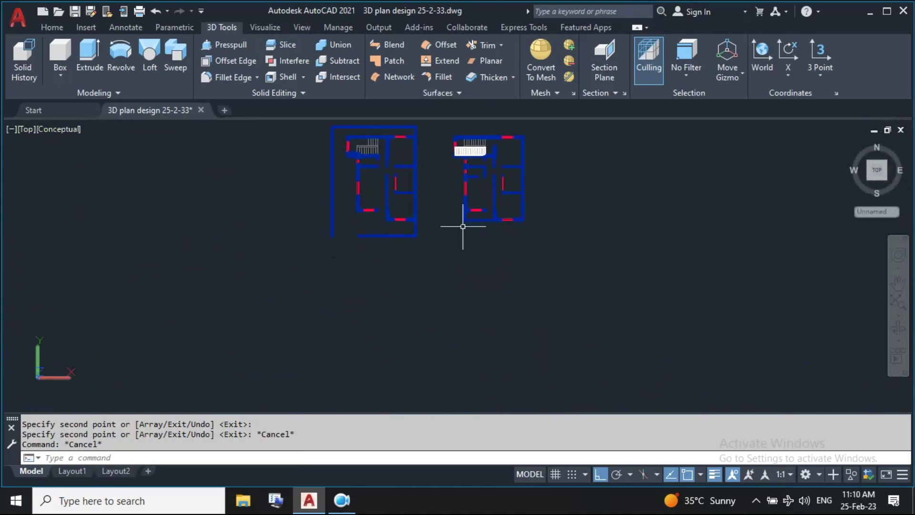
scroll(453, 143, up, 3)
middle_drag(453, 143, 419, 286)
scroll(419, 286, up, 4)
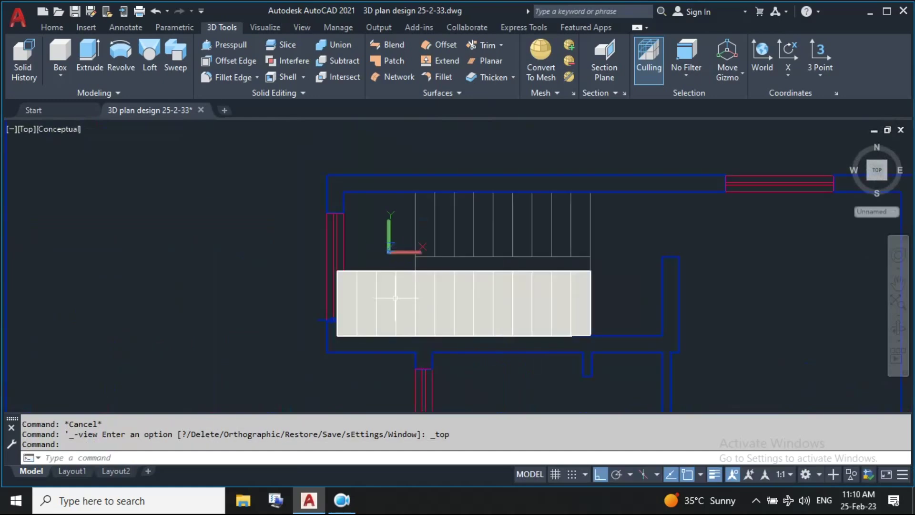
Delete the first two stair blocks at the left end of the flight
click(359, 286)
key(Delete)
scroll(381, 286, up, 3)
click(389, 284)
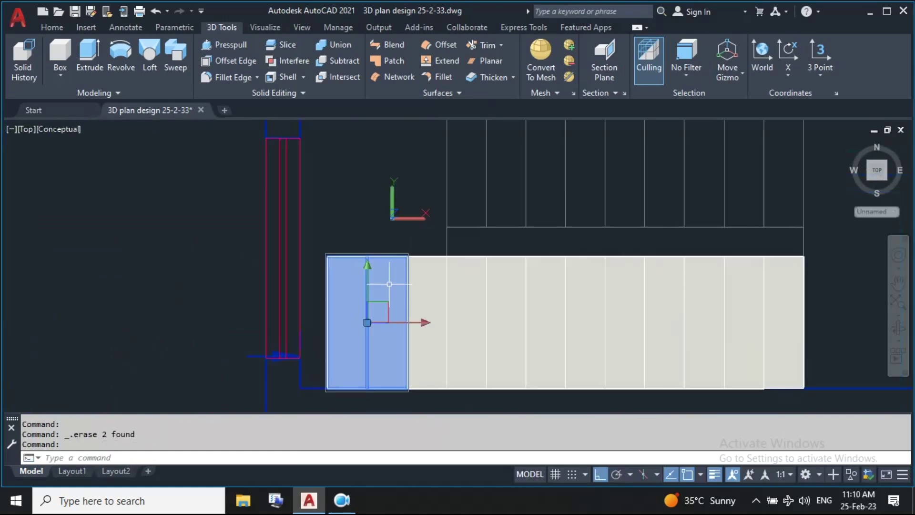
key(Delete)
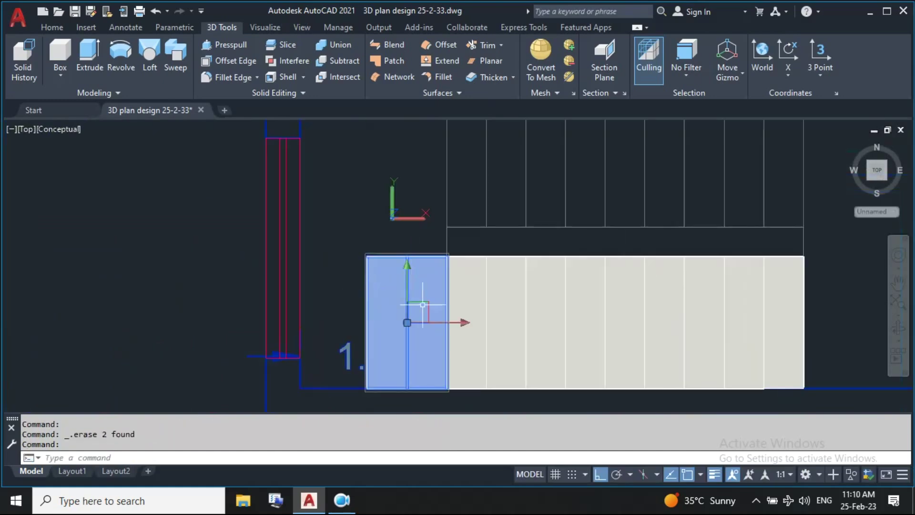
scroll(468, 305, down, 4)
scroll(594, 315, up, 3)
key(Escape)
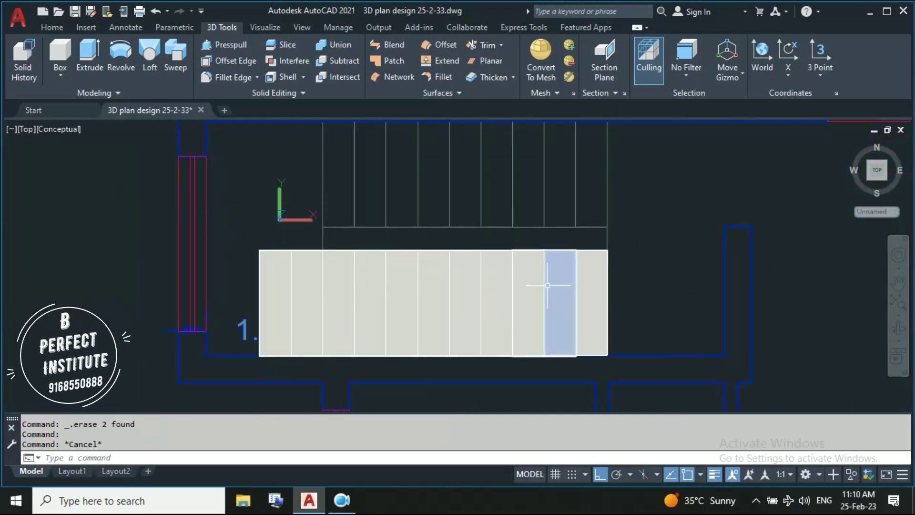
Ungroup the leftmost tread with UN, delete it, and orbit into a 3D view
click(299, 277)
text(un)
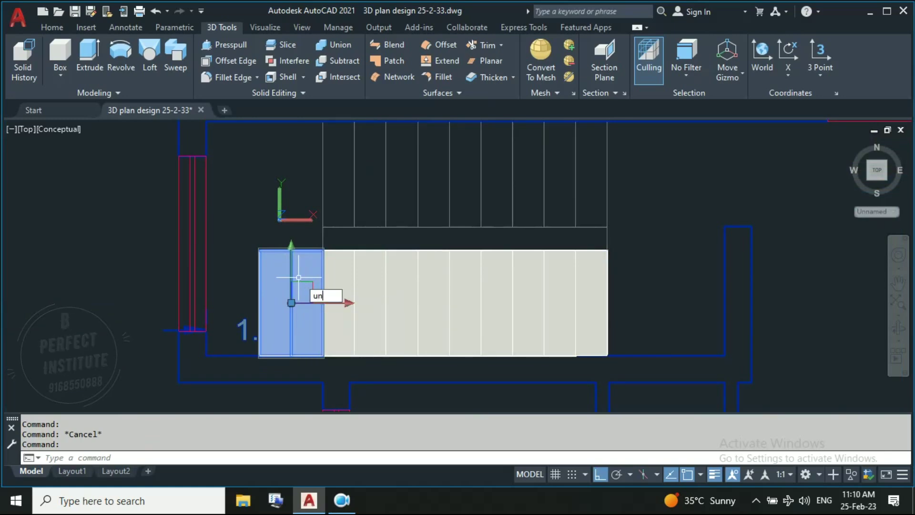
key(Return)
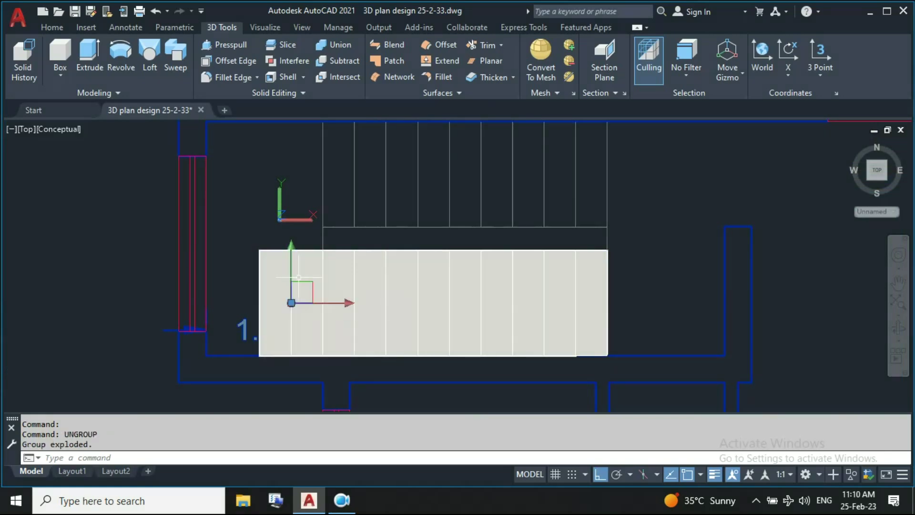
key(Escape)
click(275, 283)
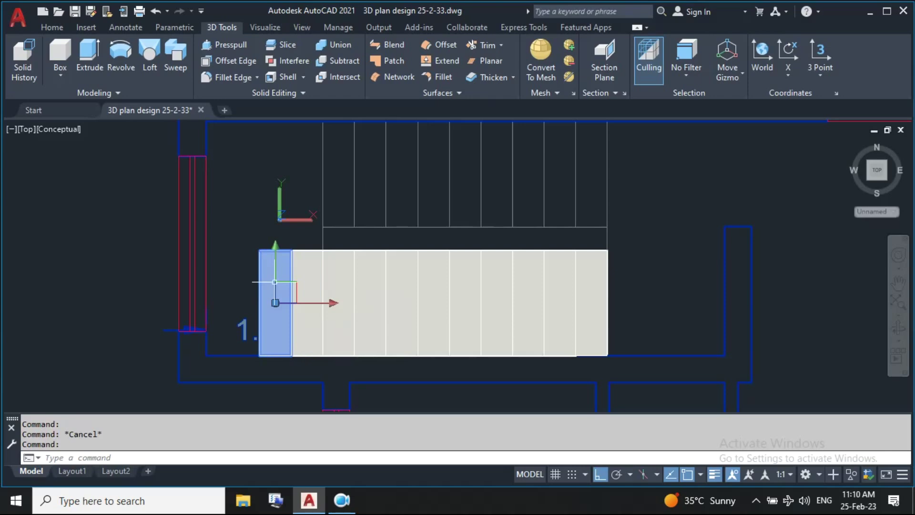
key(Delete)
click(306, 269)
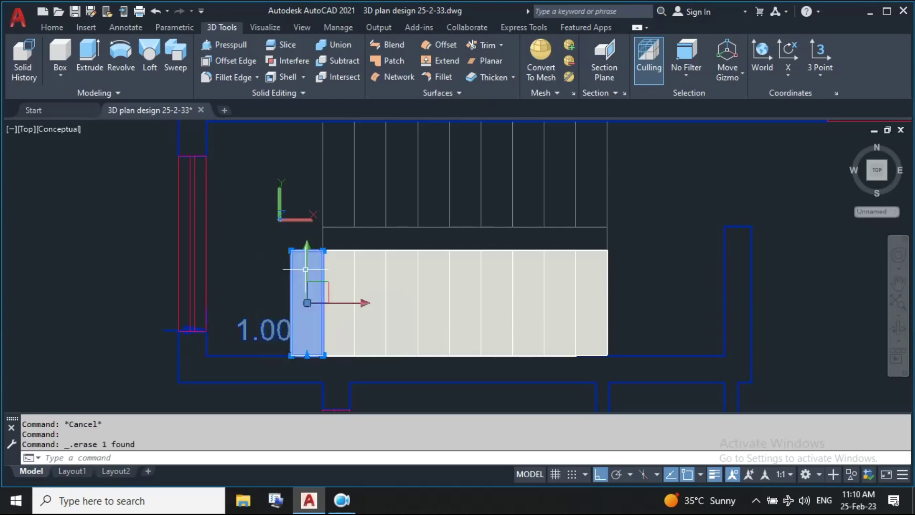
shift+middle_drag(356, 317, 439, 250)
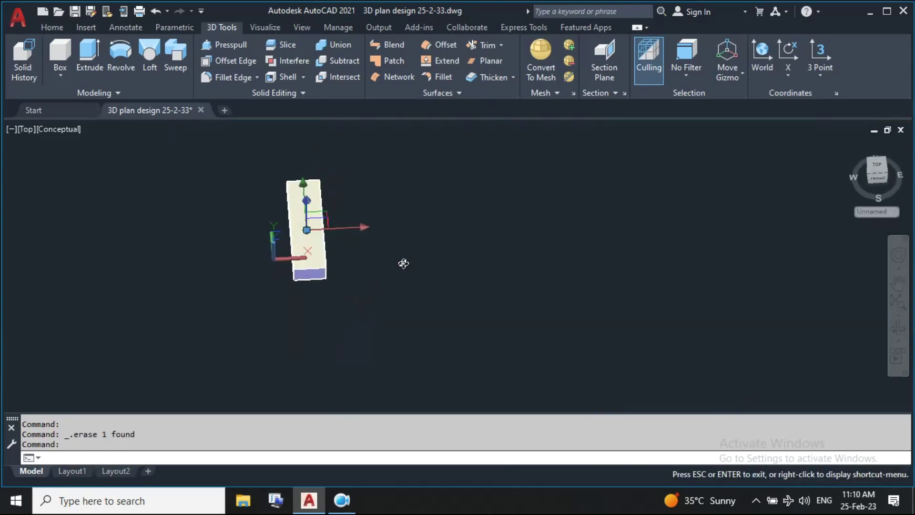
Press-pull the landing's bounded area at the top of the flight into a slab
click(224, 45)
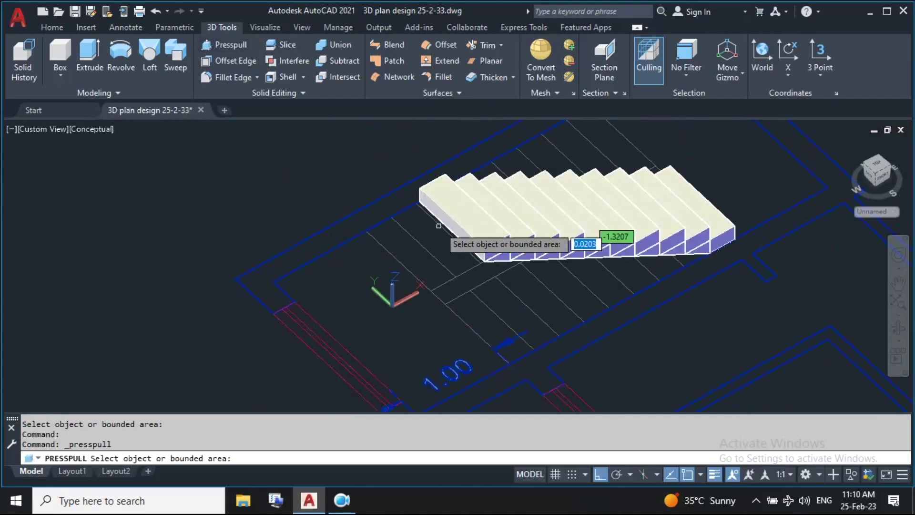
scroll(472, 245, up, 5)
click(466, 251)
scroll(465, 251, down, 5)
scroll(440, 311, up, 2)
scroll(439, 327, up, 2)
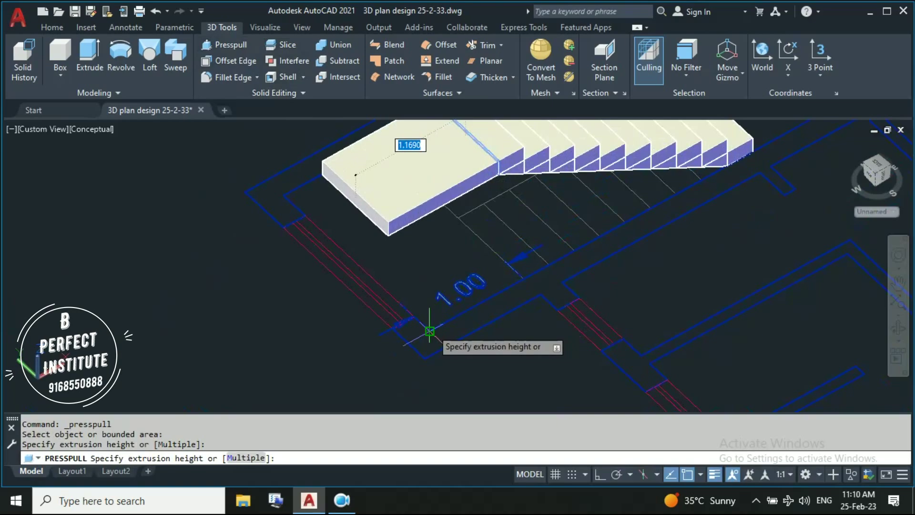
click(430, 331)
scroll(439, 323, down, 3)
scroll(548, 303, down, 3)
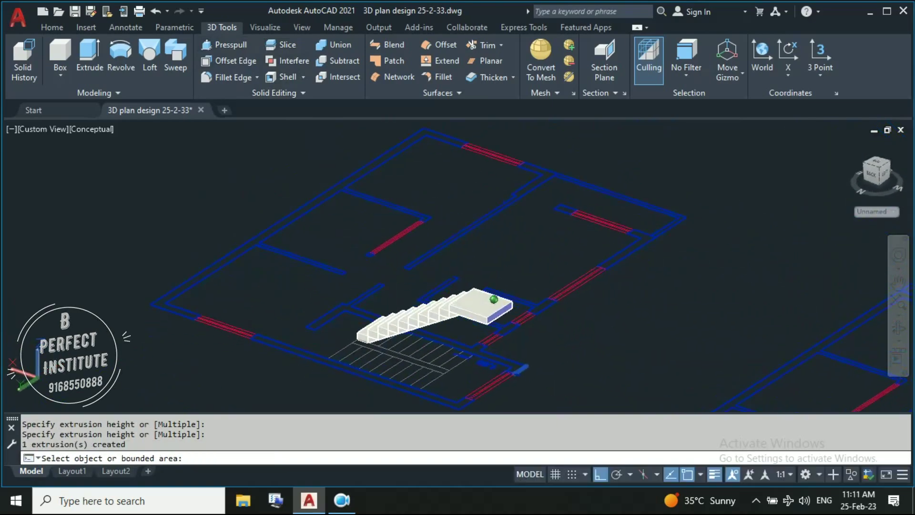
scroll(557, 346, up, 3)
key(Escape)
Press-pull the landing slab's face again to extend its thickness along the floor
click(231, 46)
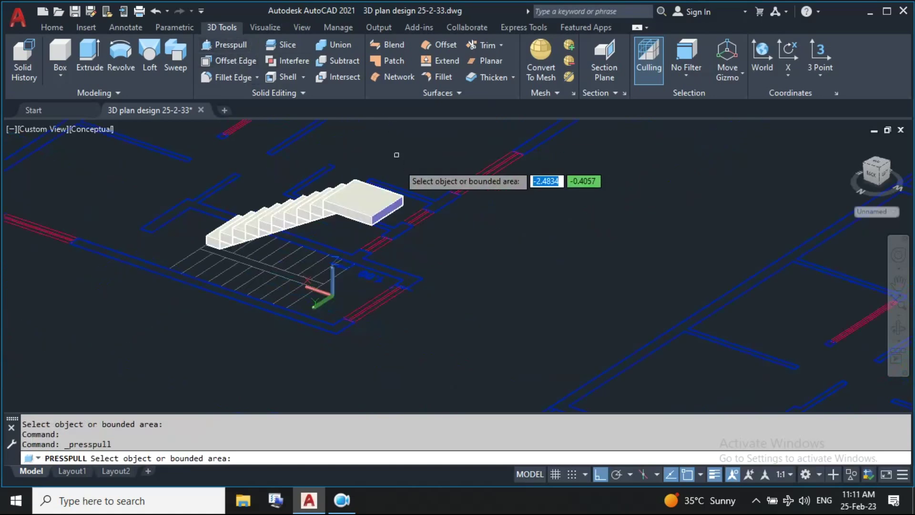
click(342, 223)
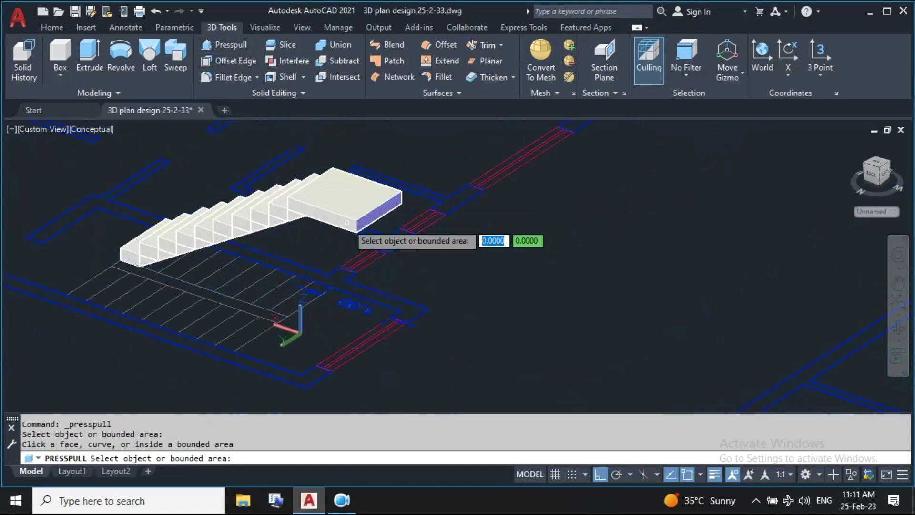
scroll(343, 223, up, 3)
click(345, 224)
scroll(341, 229, down, 3)
scroll(334, 287, up, 2)
scroll(336, 268, down, 2)
scroll(324, 301, up, 3)
scroll(305, 343, down, 1)
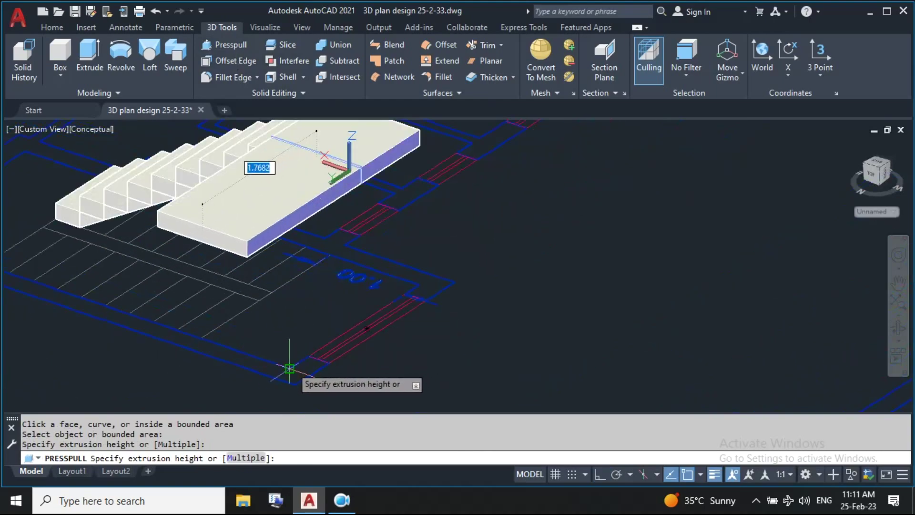
click(290, 368)
scroll(310, 365, down, 2)
key(Escape)
mouse_move(467, 298)
shift+middle_down()
mouse_move(609, 290)
mouse_move(513, 298)
mouse_move(572, 292)
shift+middle_up()
Select all nine steps of the flight, group them, and check the group is selected whole
scroll(406, 308, up, 2)
click(270, 312)
click(296, 296)
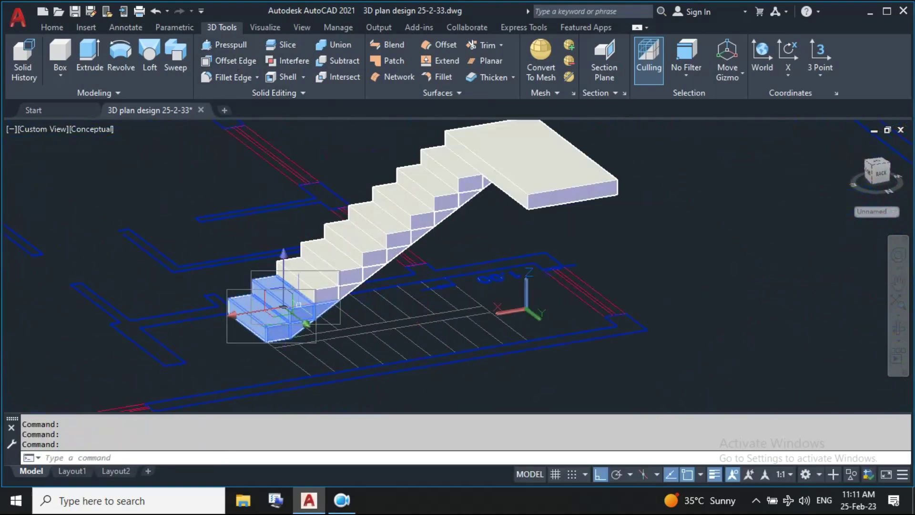
click(320, 285)
click(344, 266)
click(368, 248)
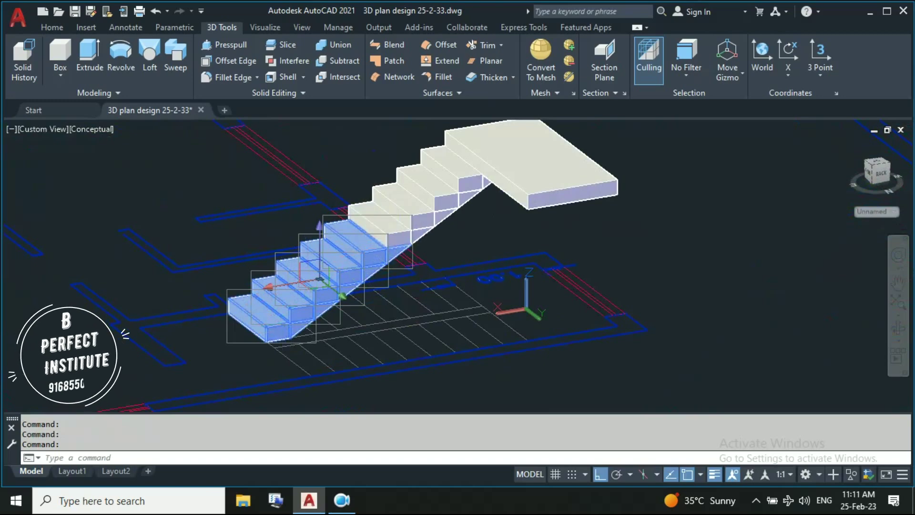
click(392, 228)
click(416, 210)
click(443, 200)
click(459, 184)
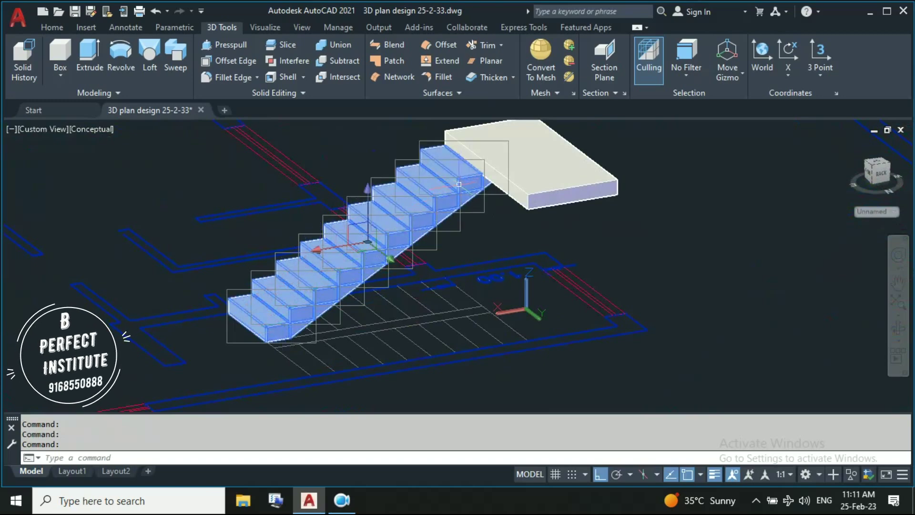
text(G)
key(Return)
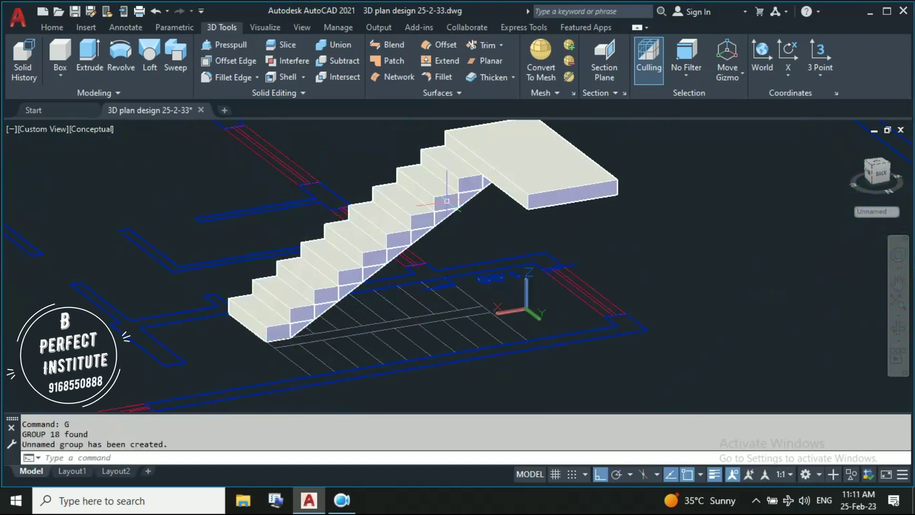
click(419, 214)
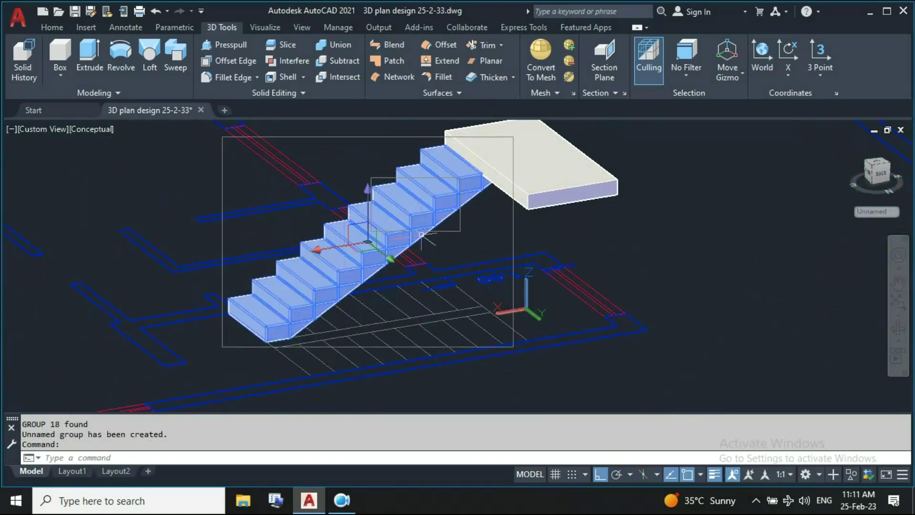
middle_drag(422, 234, 434, 270)
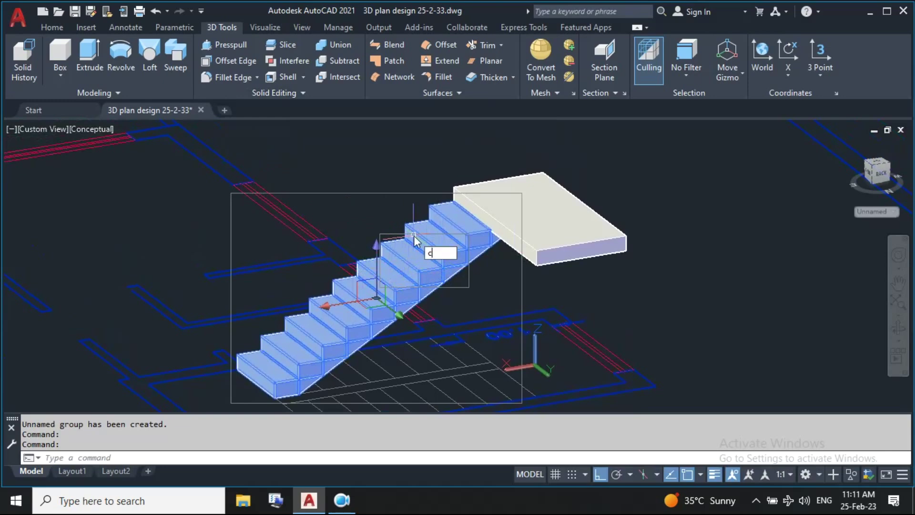
Copy the stair flight from its bottom corner onto the landing
text(o)
key(Return)
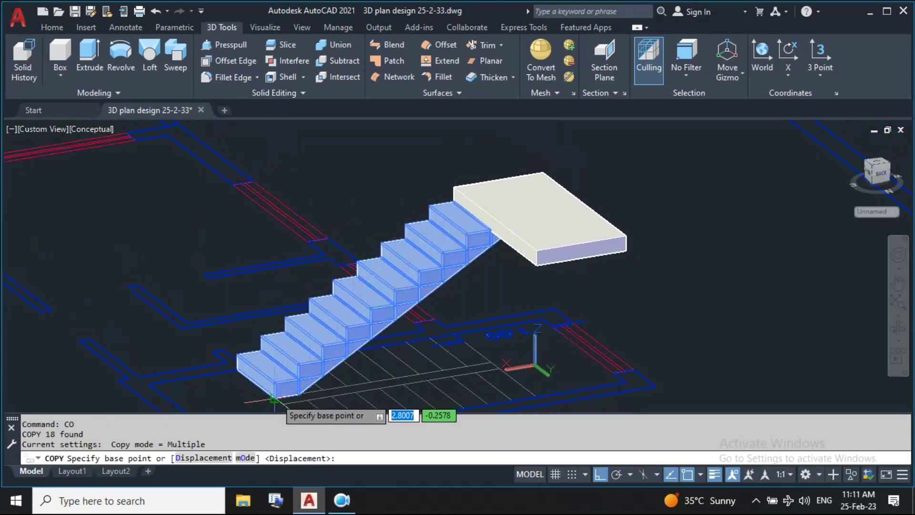
click(275, 397)
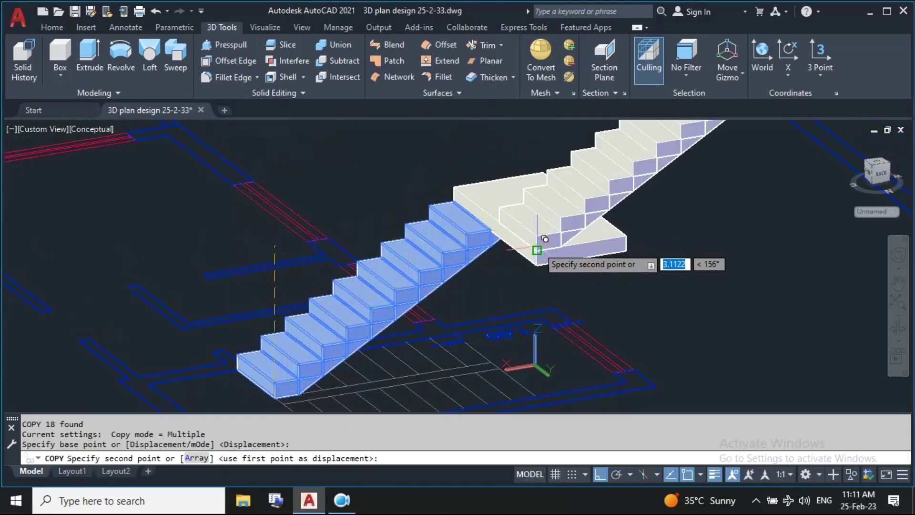
click(591, 251)
key(Escape)
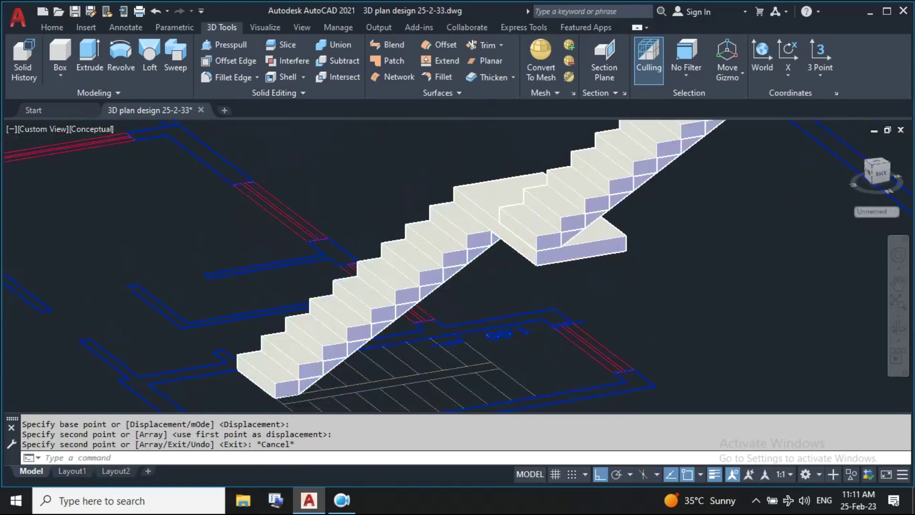
scroll(476, 286, down, 3)
Switch to the Rotate gizmo and turn the copied flight 180° about the vertical axis
click(561, 215)
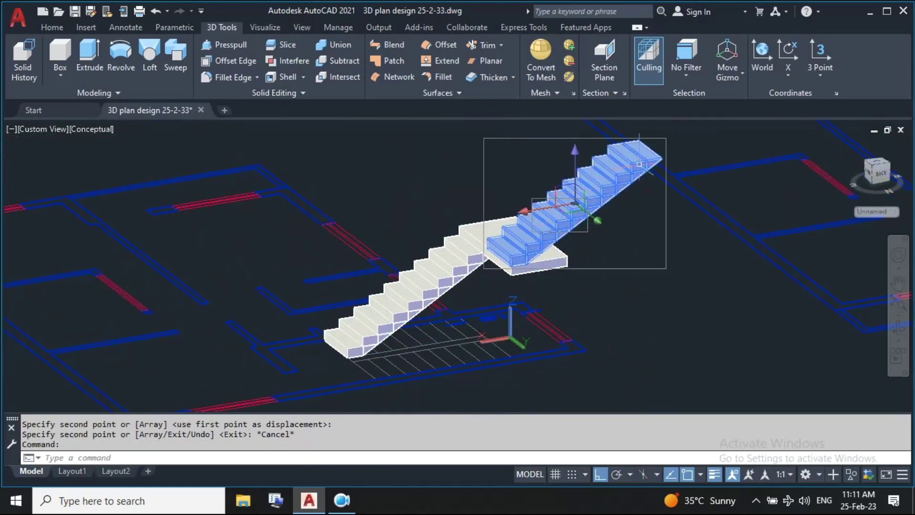
click(742, 76)
click(759, 126)
click(733, 78)
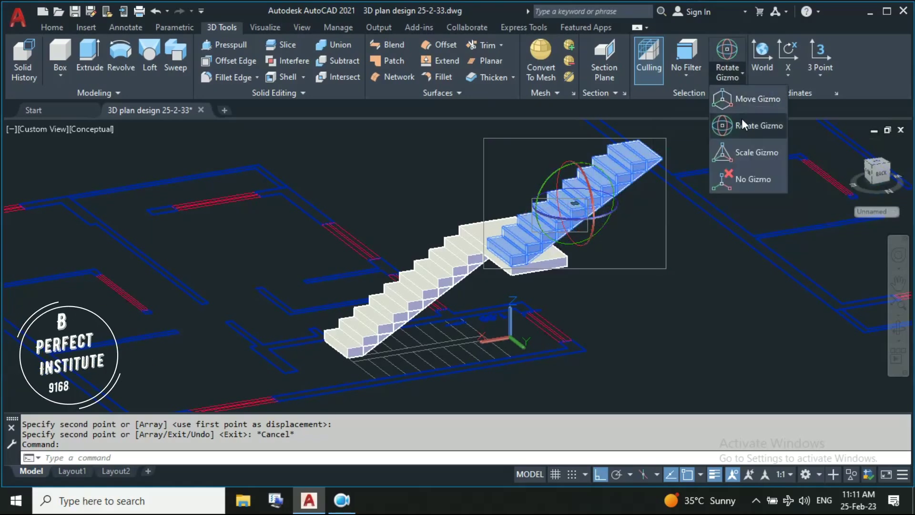
click(742, 120)
click(560, 217)
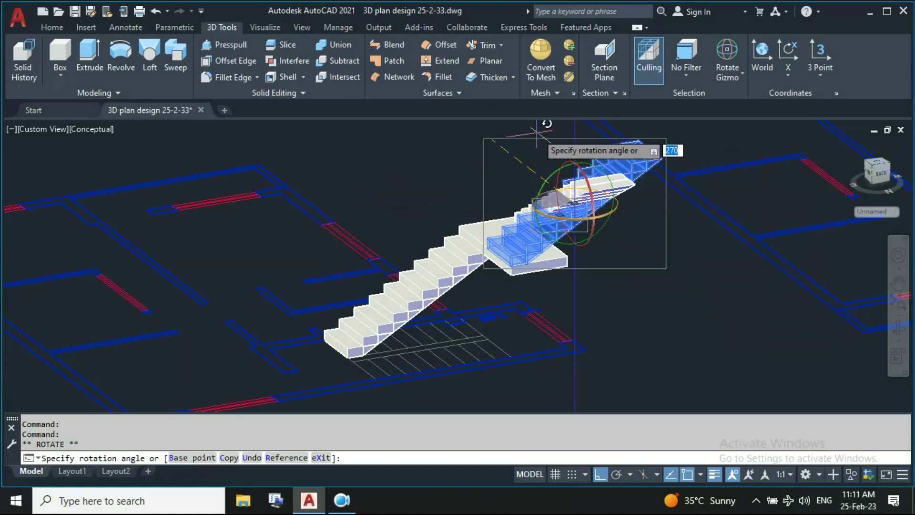
shift+middle_drag(609, 202, 378, 173)
text(180)
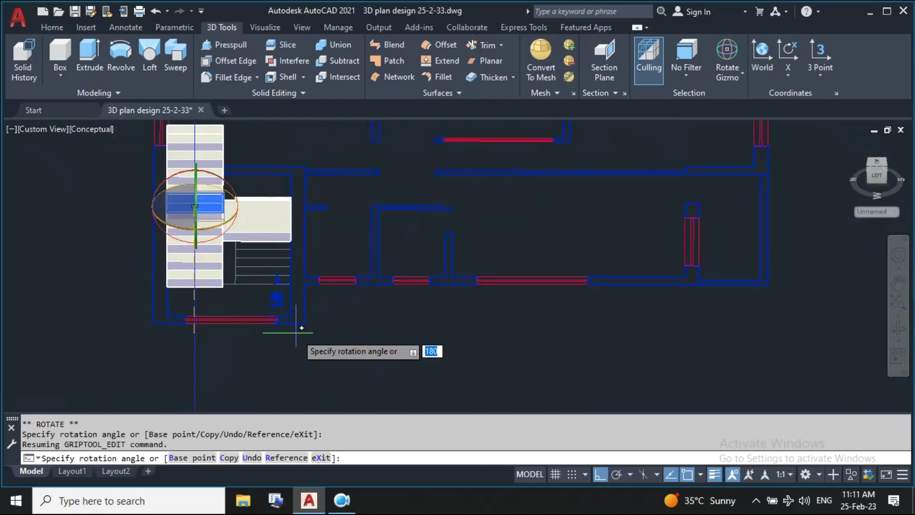
key(Return)
key(Escape)
mouse_move(302, 329)
shift+middle_down()
mouse_move(406, 335)
mouse_move(471, 324)
shift+middle_up()
Start moving the rotated upper flight from its lower corner, then cancel and orbit around
click(415, 313)
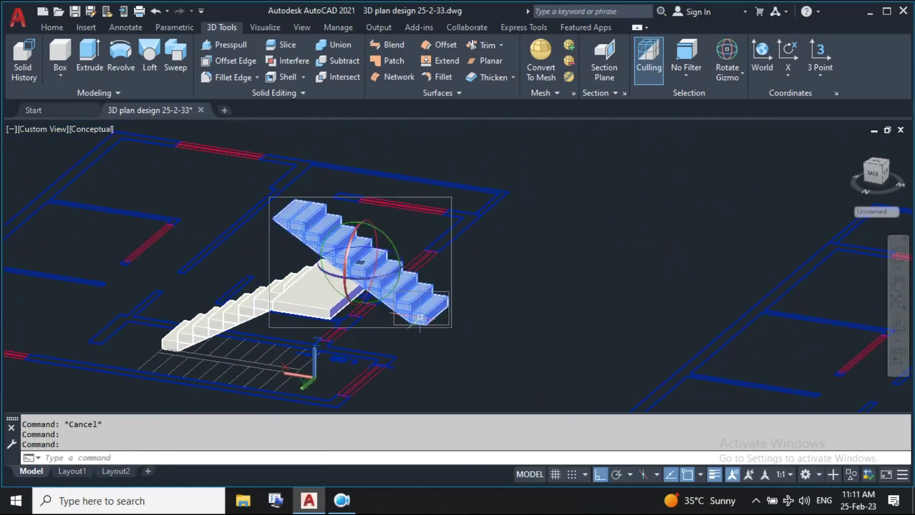
scroll(420, 316, up, 2)
text(m)
key(Return)
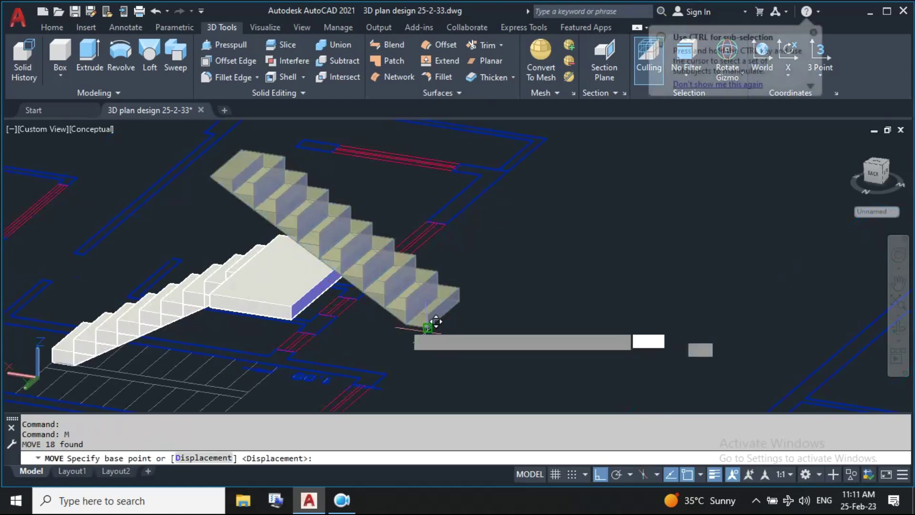
click(427, 326)
scroll(222, 288, down, 3)
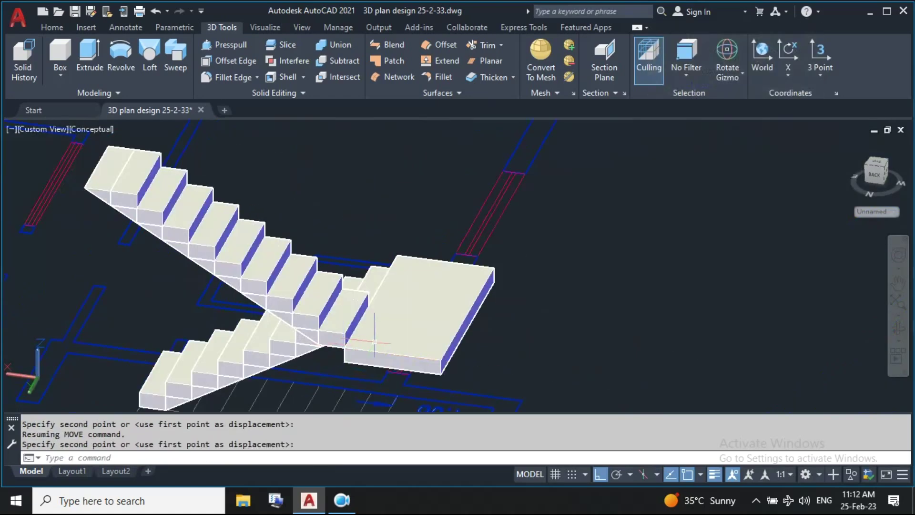
key(Escape)
key(Escape)
scroll(428, 312, down, 3)
mouse_move(419, 315)
shift+middle_down()
mouse_move(428, 312)
mouse_move(331, 329)
shift+middle_up()
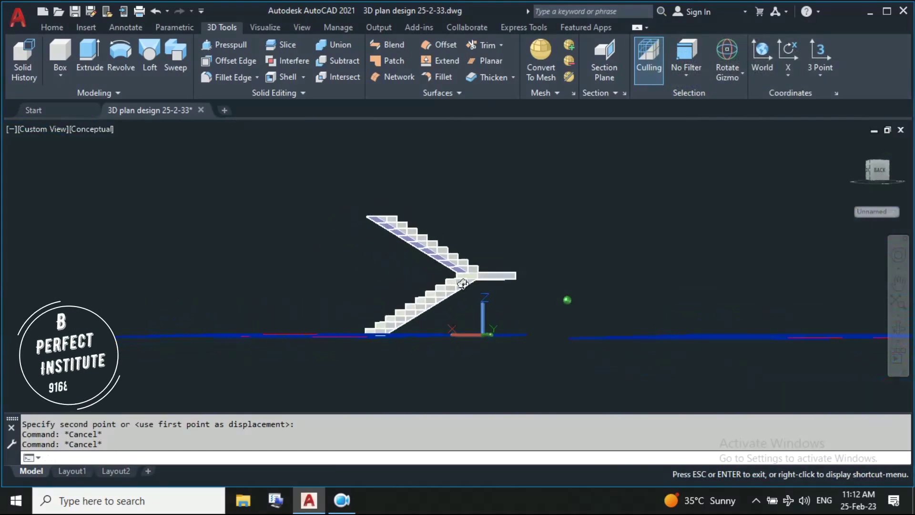
Switch to the Front view and zoom in on the stair flights
shift+middle_drag(374, 269, 633, 301)
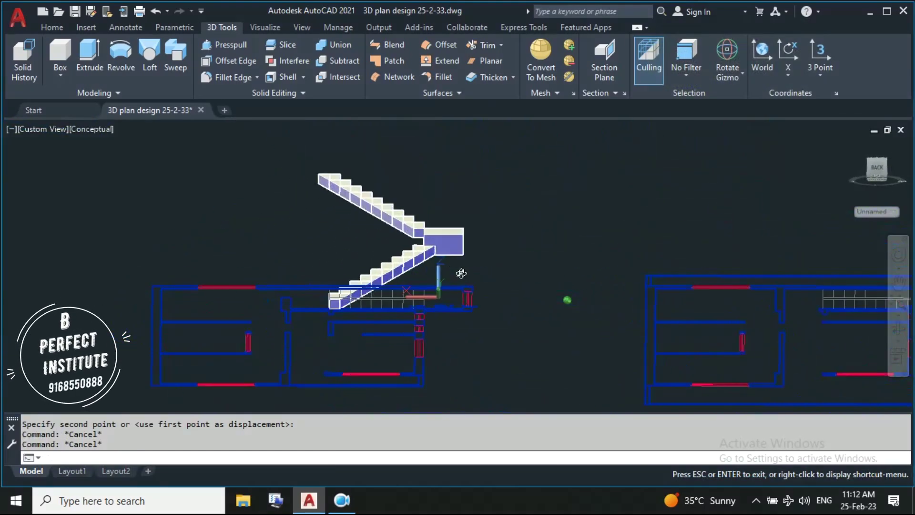
click(38, 132)
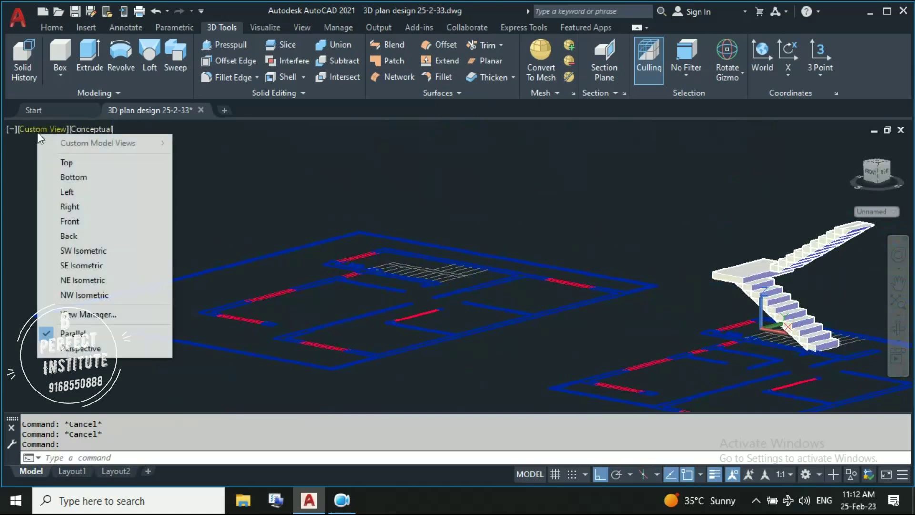
click(81, 223)
scroll(504, 402, up, 6)
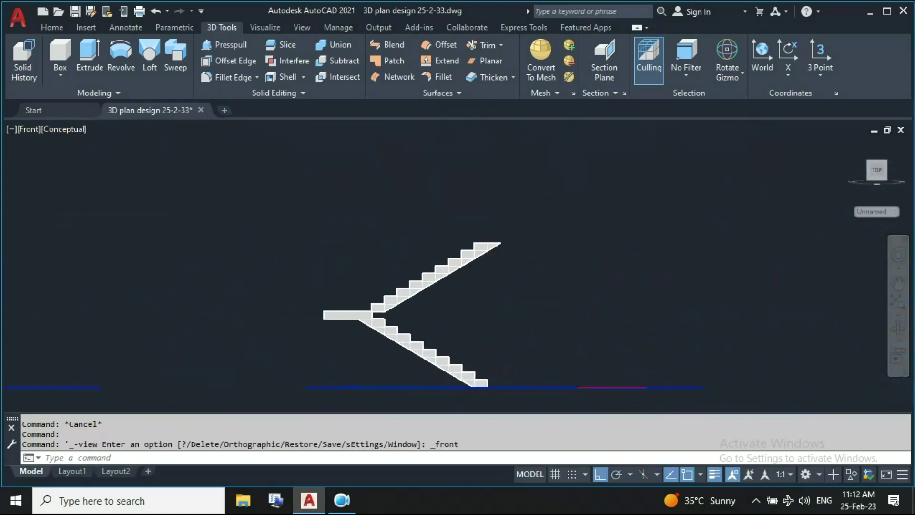
scroll(443, 352, up, 2)
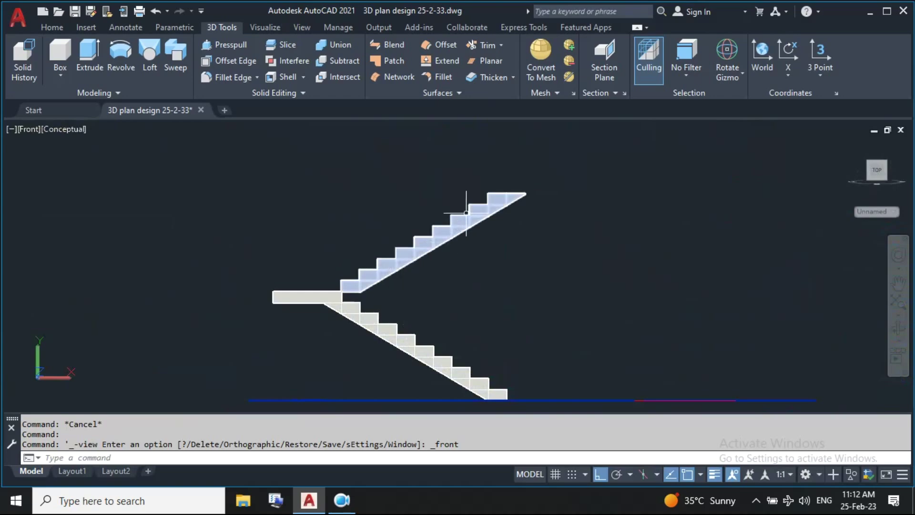
Ungroup the upper stair flight, accepting the group explode
click(485, 215)
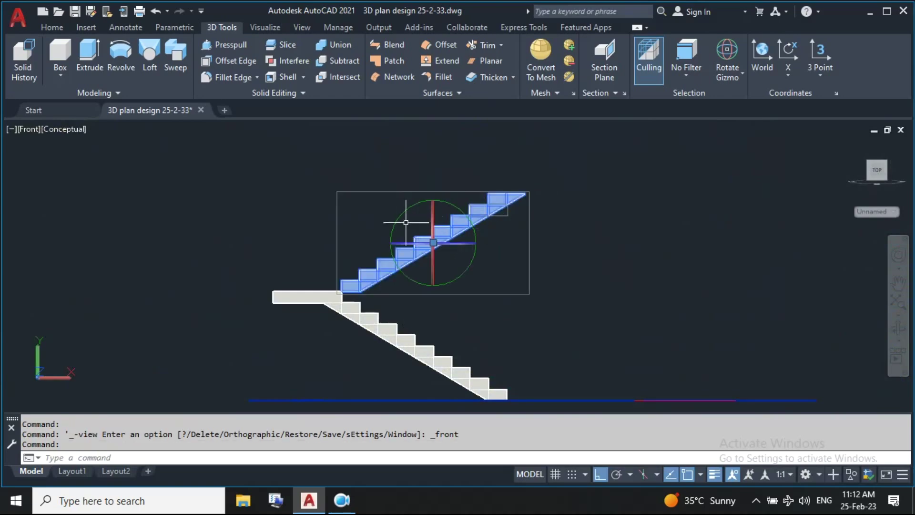
text(un)
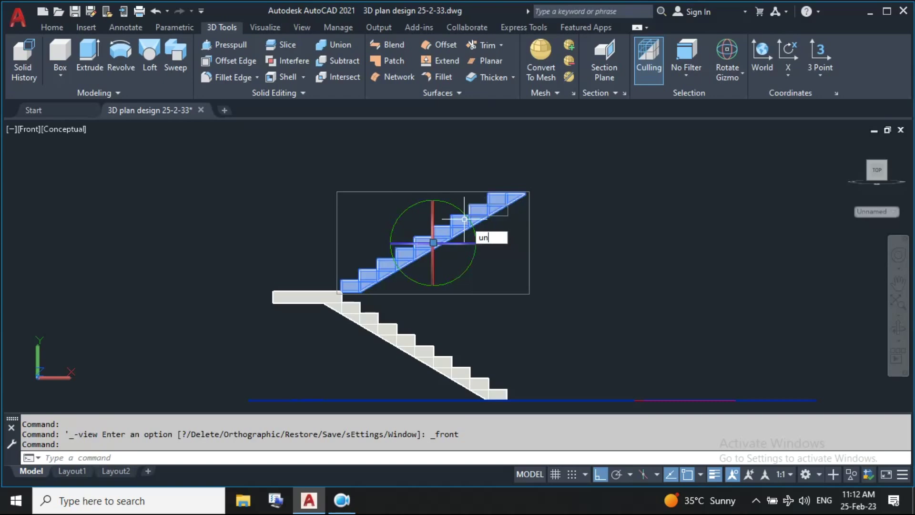
key(Return)
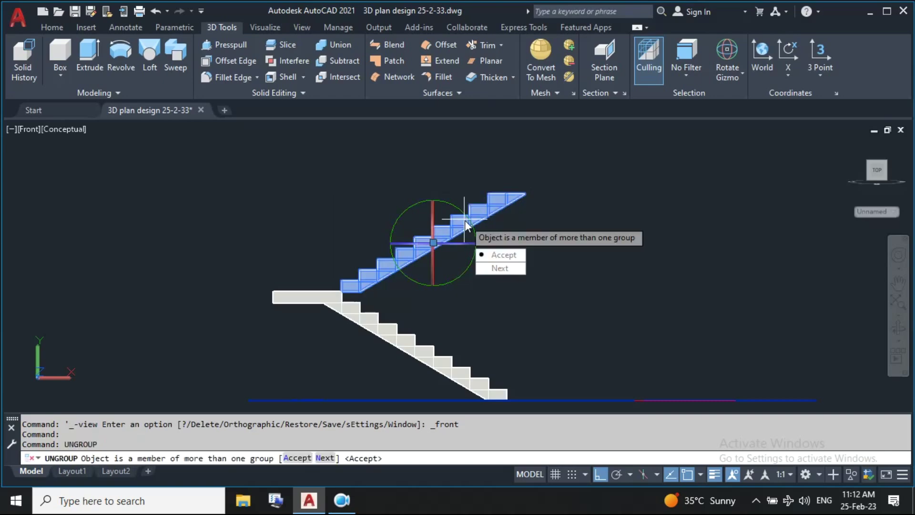
click(501, 254)
key(Escape)
Select the upper flight's lowest step, cancel, and orbit to a 3D view
scroll(355, 260, up, 3)
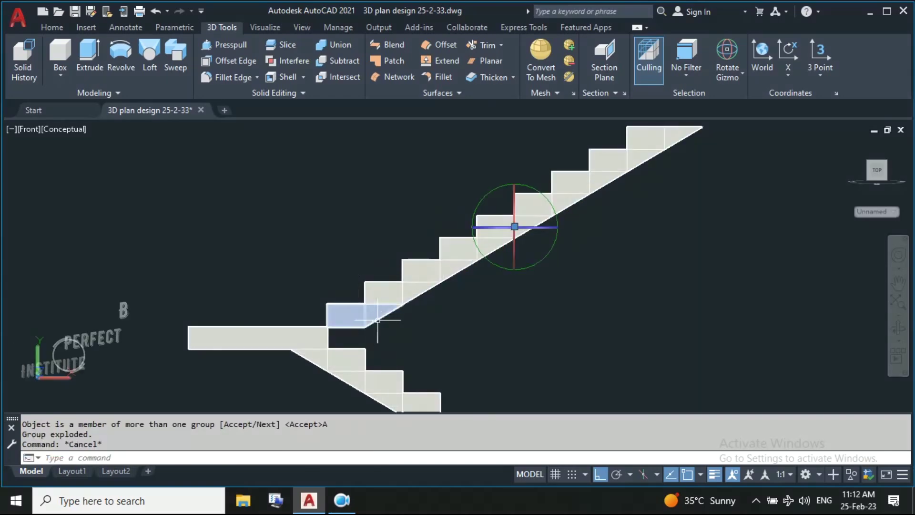
click(379, 314)
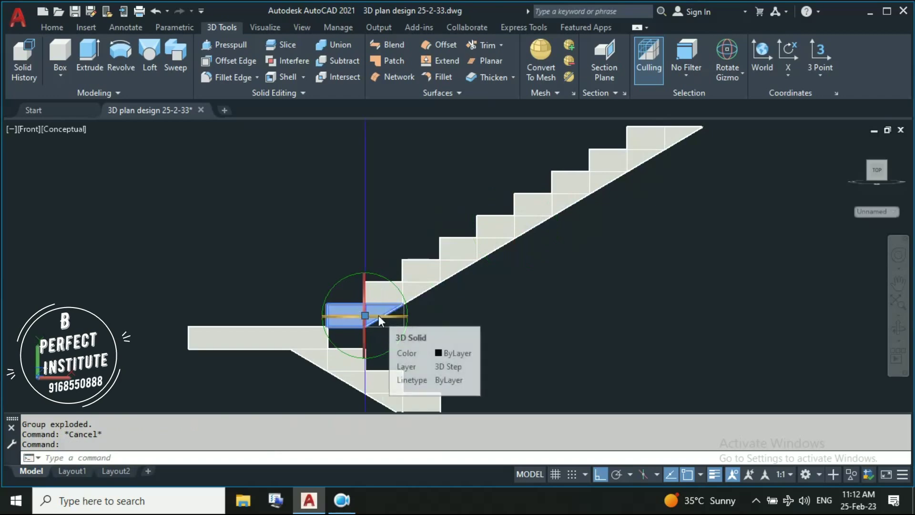
text(ung)
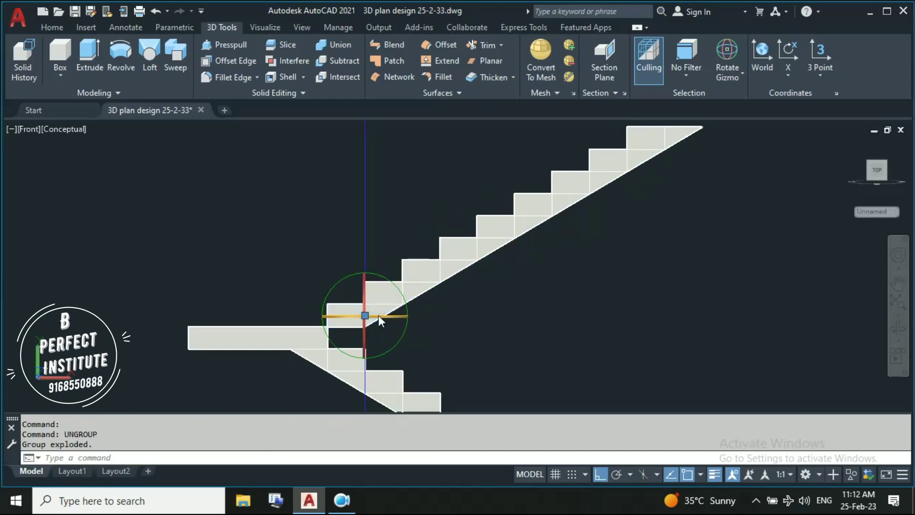
key(Escape)
scroll(423, 296, up, 3)
shift+middle_drag(423, 296, 334, 238)
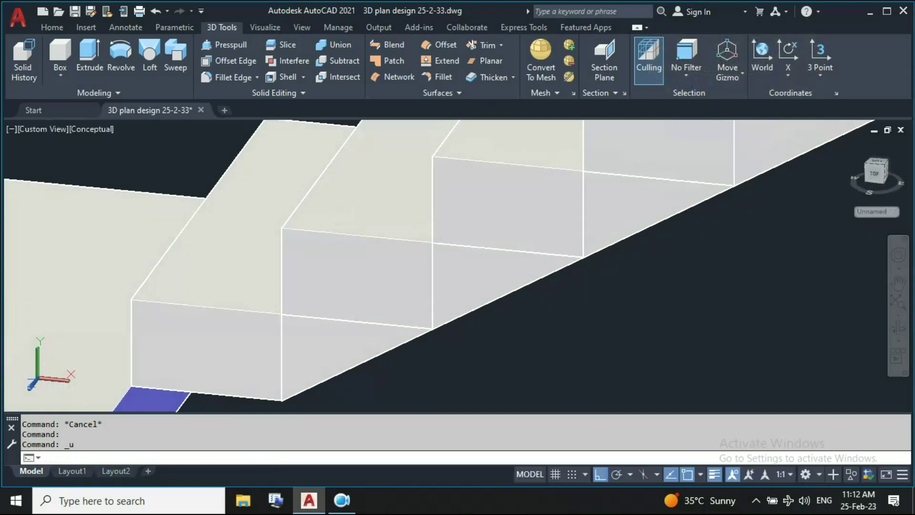
Copy the triangular wedge from its corner to sit under the first step
scroll(461, 293, down, 5)
scroll(454, 290, up, 2)
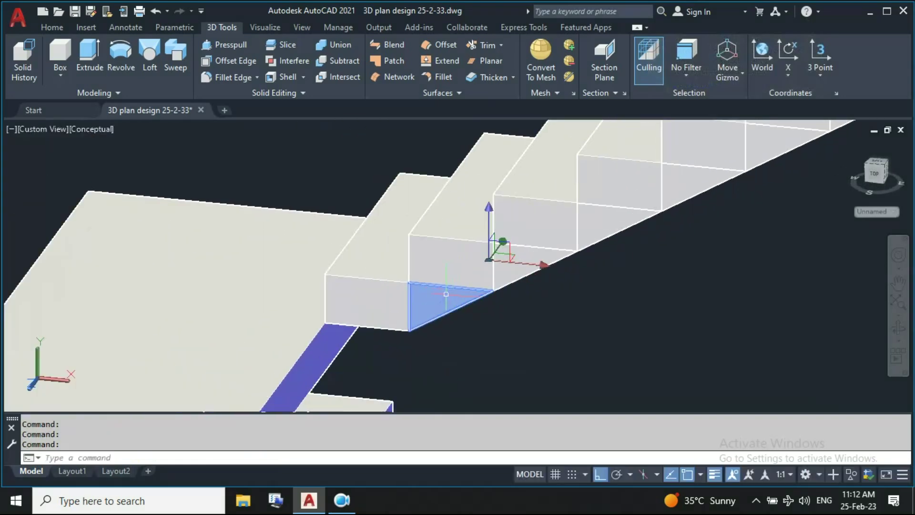
text(Co)
key(Return)
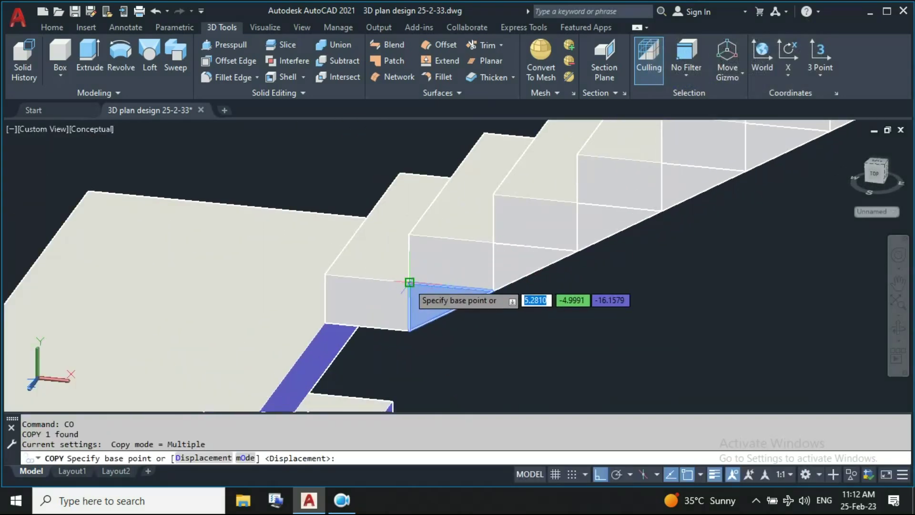
click(409, 282)
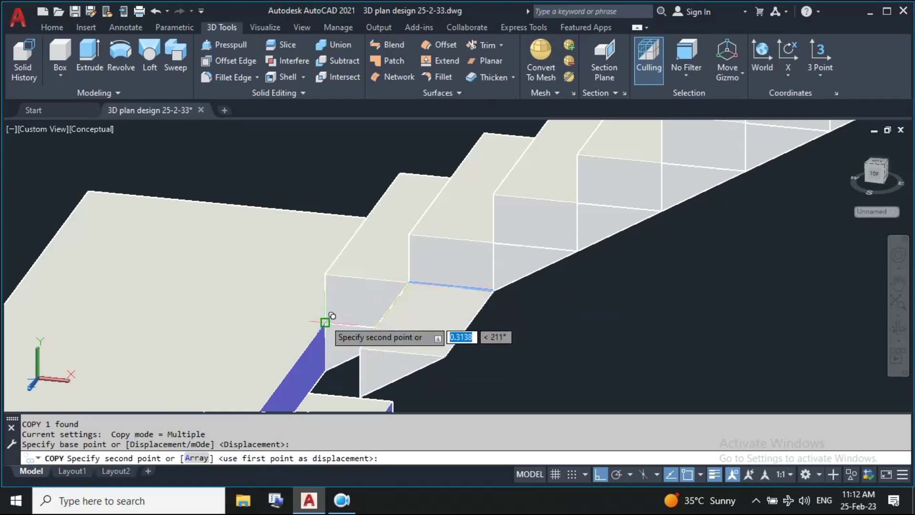
click(454, 329)
key(Escape)
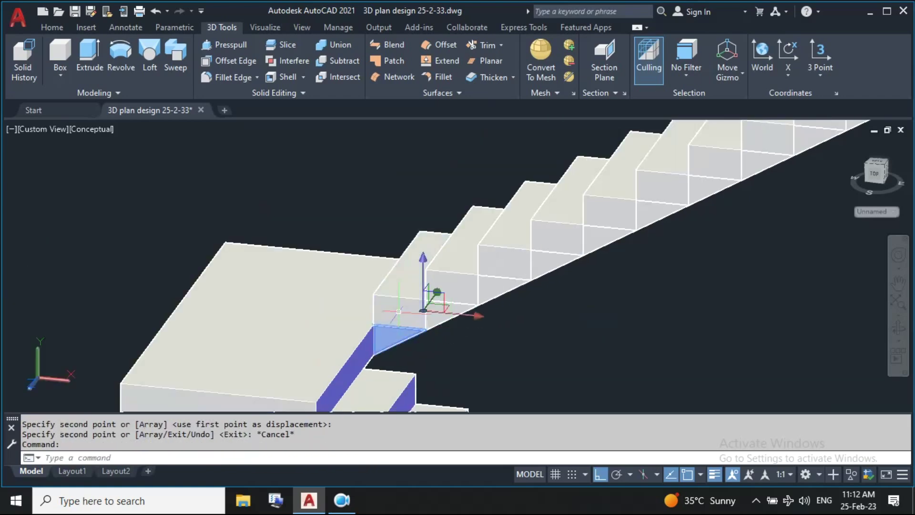
Select every upper-flight step and piece and group them into one new group
click(429, 311)
click(460, 290)
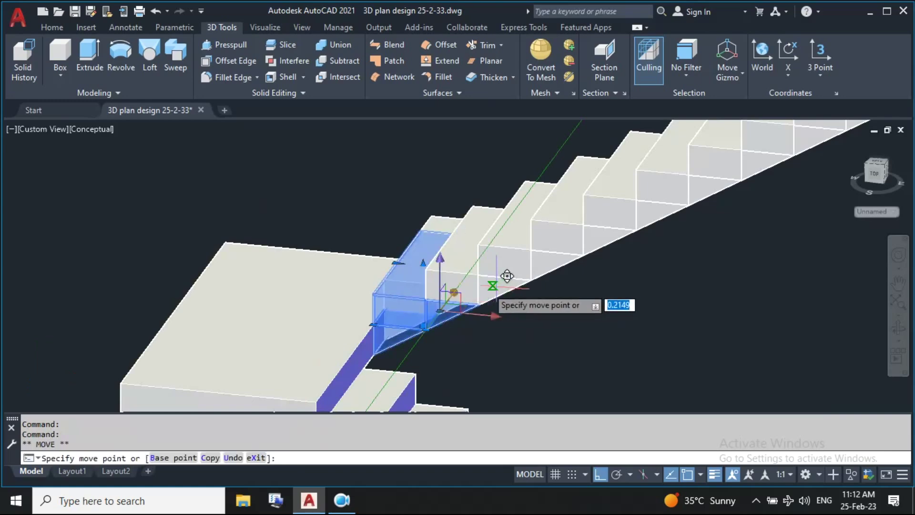
key(Escape)
click(506, 211)
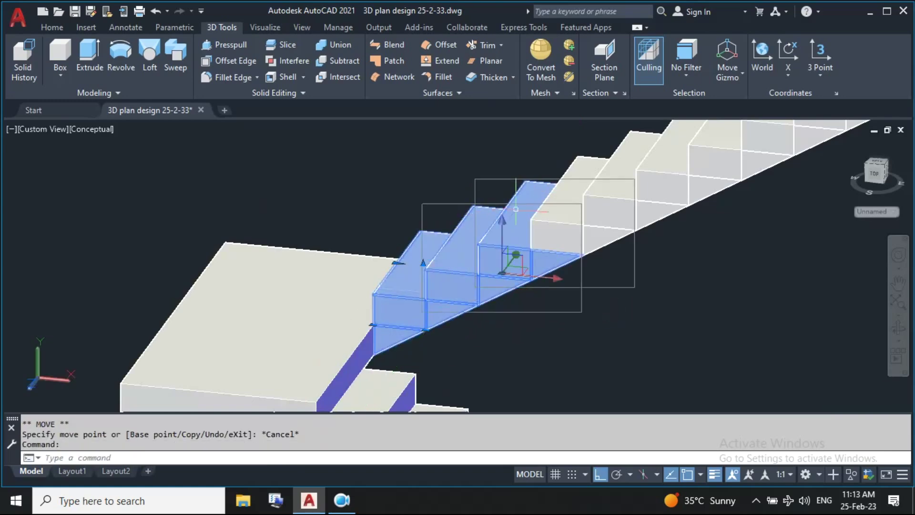
click(555, 229)
click(608, 210)
click(713, 157)
click(766, 139)
middle_drag(626, 183, 467, 269)
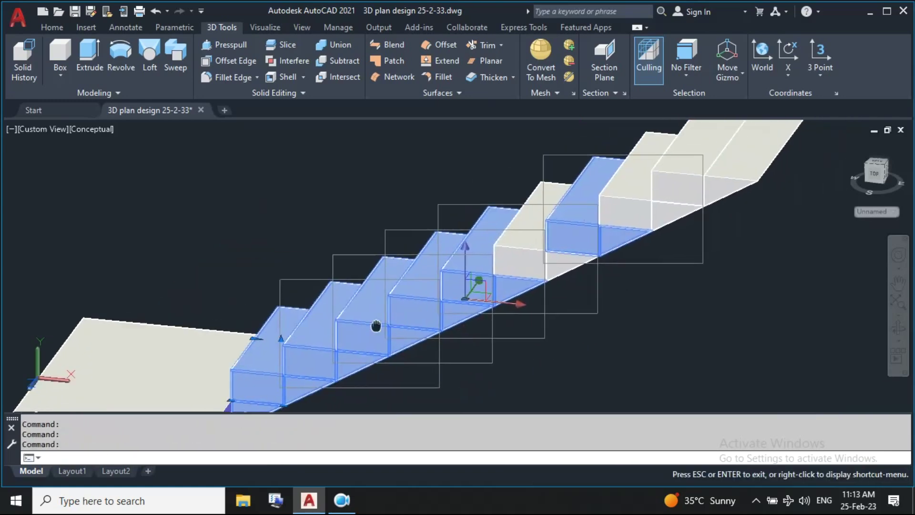
click(500, 239)
click(634, 205)
click(735, 157)
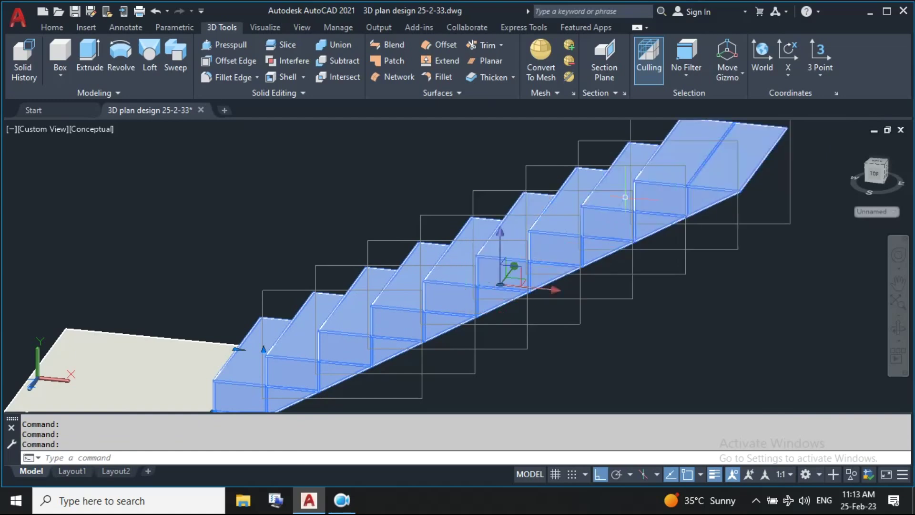
scroll(587, 210, down, 5)
key(Return)
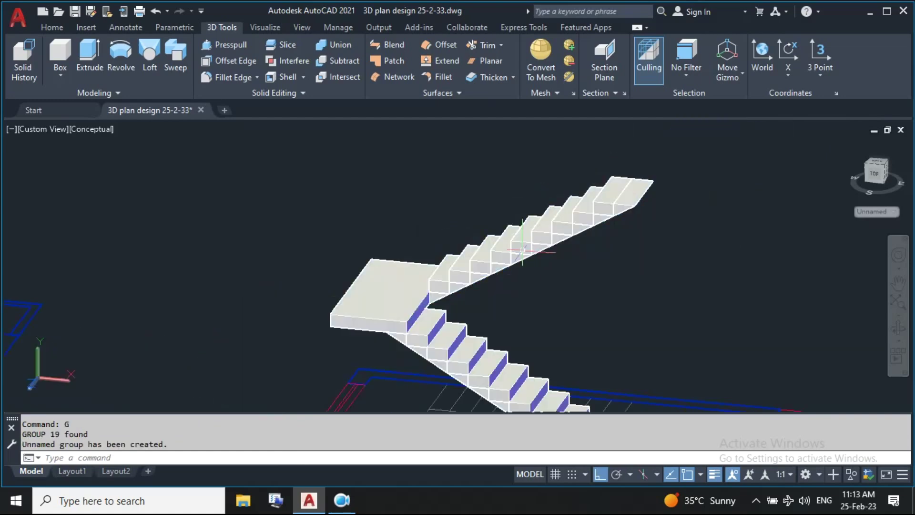
Group the upper flight, landing and lower flight into one staircase group with G
click(529, 260)
click(382, 301)
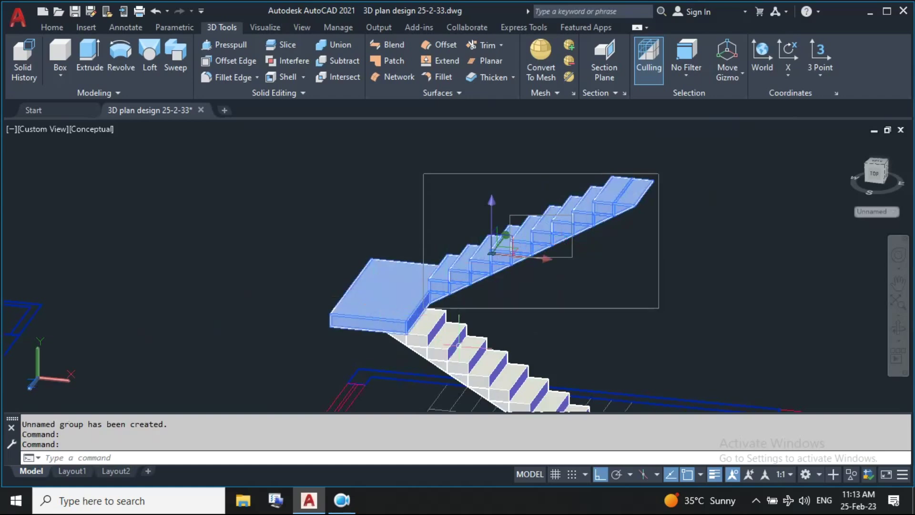
click(458, 341)
scroll(477, 286, down, 1)
text(G)
key(Return)
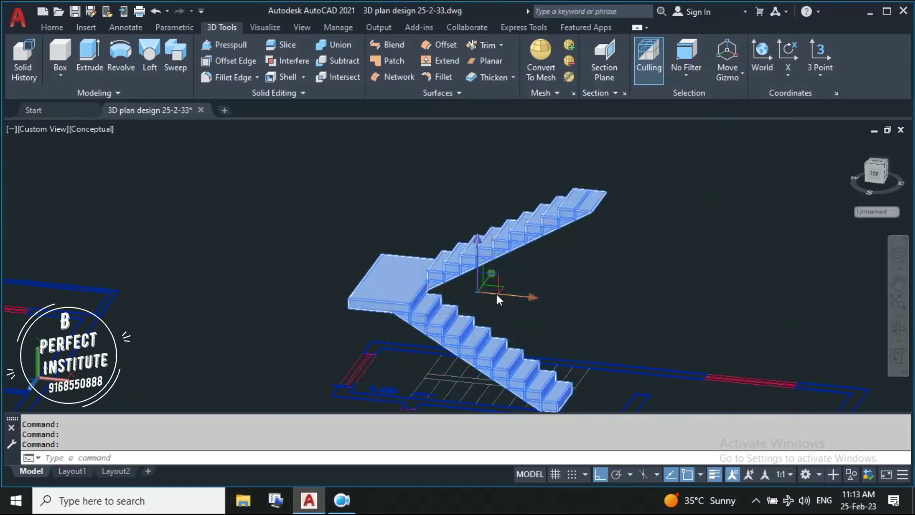
Copy the staircase group, using its bottom corner as the base point
scroll(627, 358, down, 5)
scroll(572, 348, up, 2)
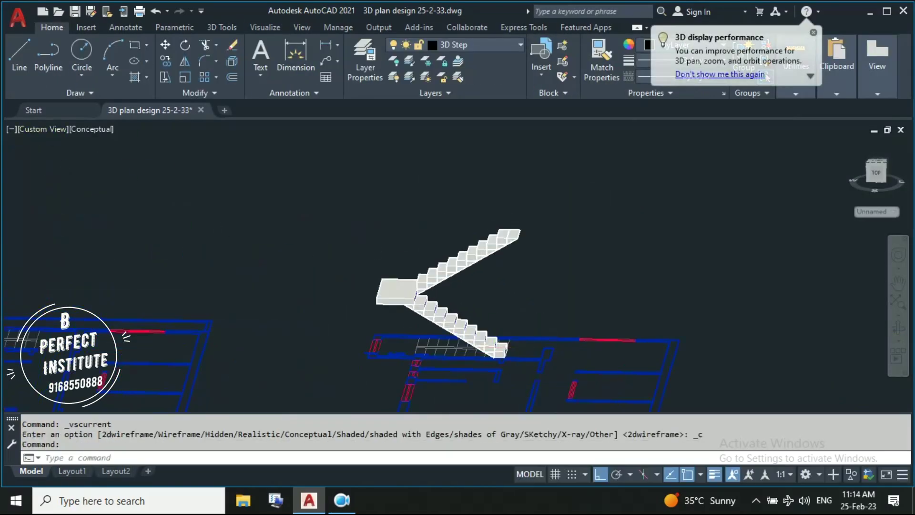
scroll(477, 333, up, 3)
click(427, 315)
scroll(427, 314, down, 3)
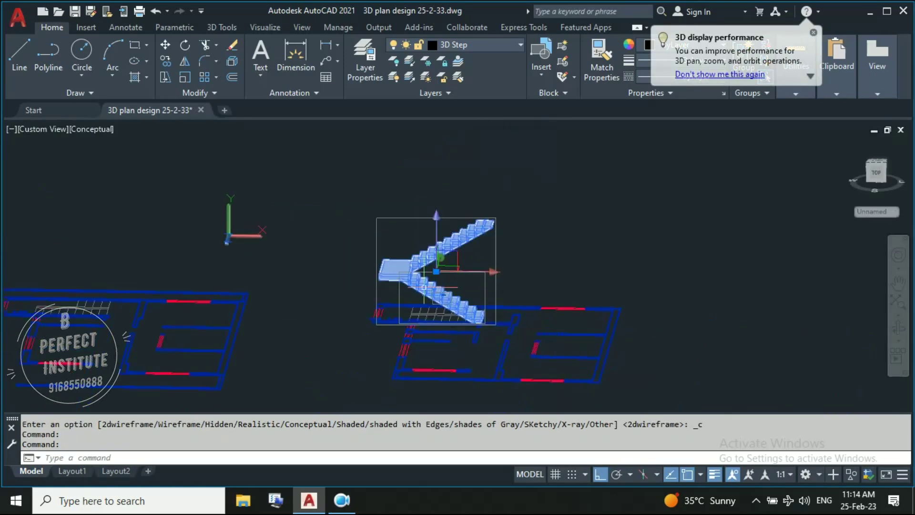
middle_drag(404, 267, 459, 272)
text(CO)
key(Return)
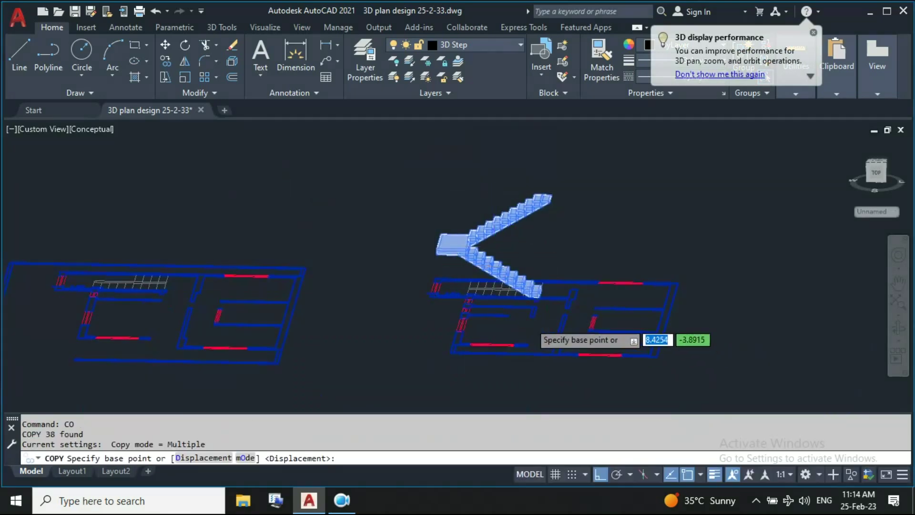
scroll(567, 304, up, 5)
scroll(567, 303, up, 3)
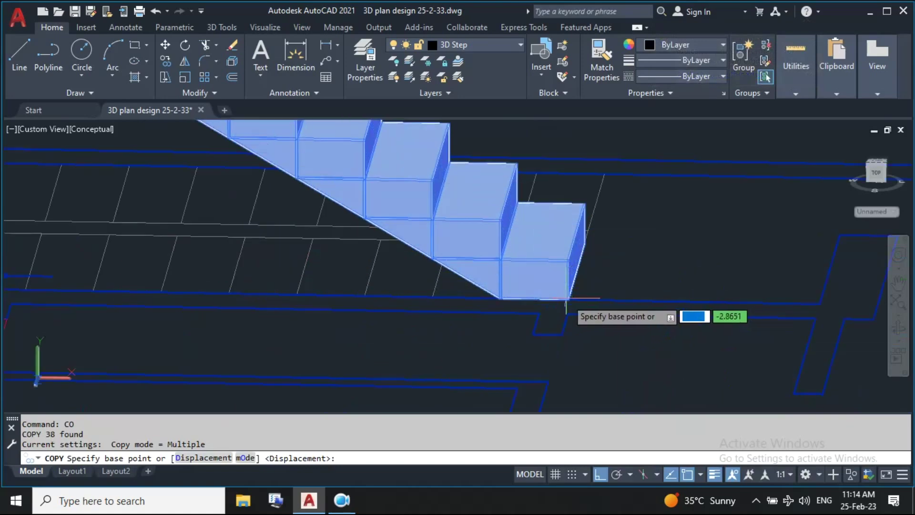
click(568, 300)
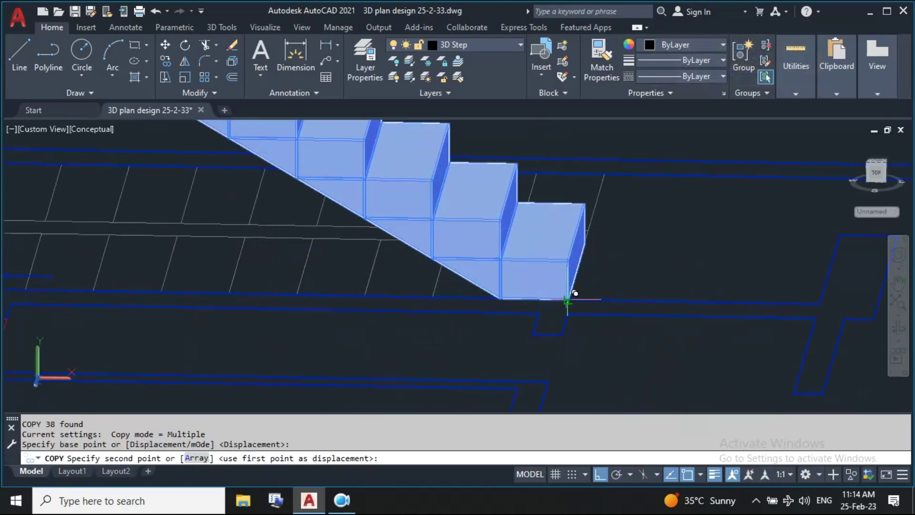
Place the staircase copy at the matching corner of the other floor plan
scroll(568, 302, down, 5)
middle_drag(609, 320, 339, 293)
scroll(522, 298, up, 2)
middle_drag(522, 299, 563, 305)
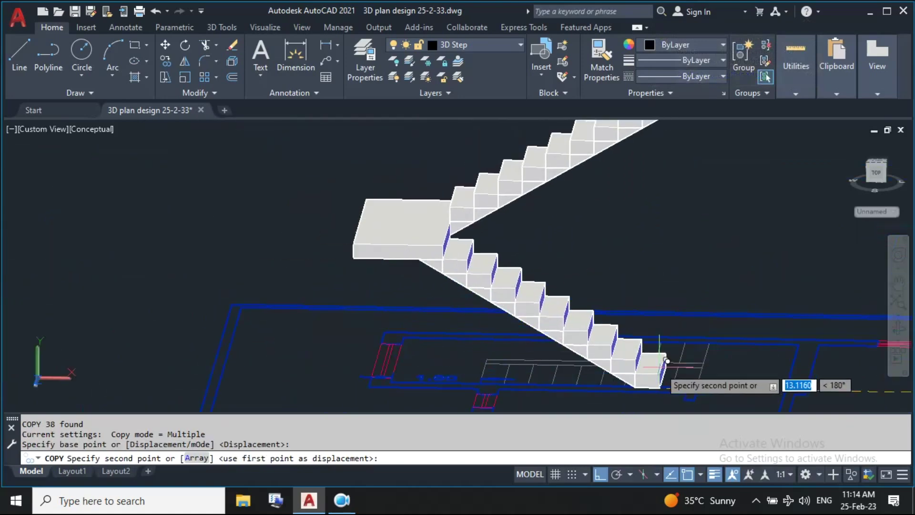
scroll(501, 267, up, 2)
scroll(477, 248, up, 2)
scroll(467, 241, up, 2)
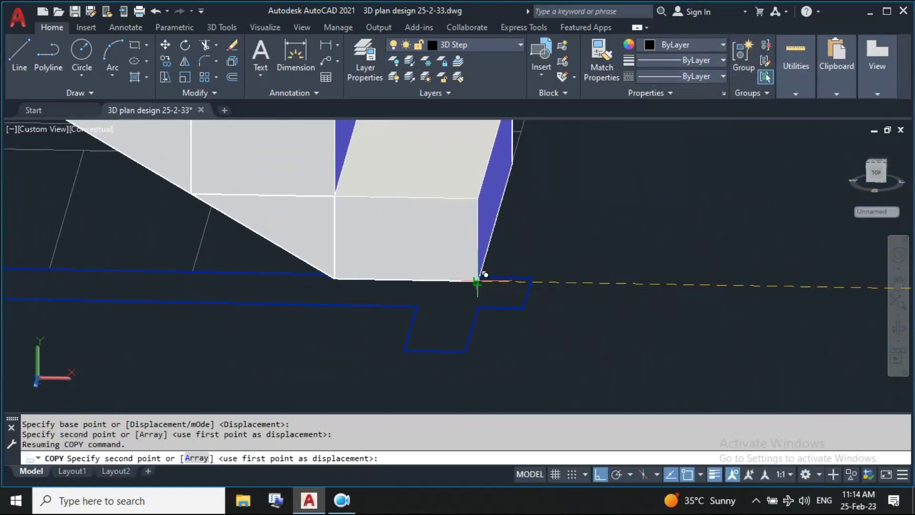
click(478, 282)
scroll(478, 282, down, 4)
key(Escape)
scroll(466, 338, down, 2)
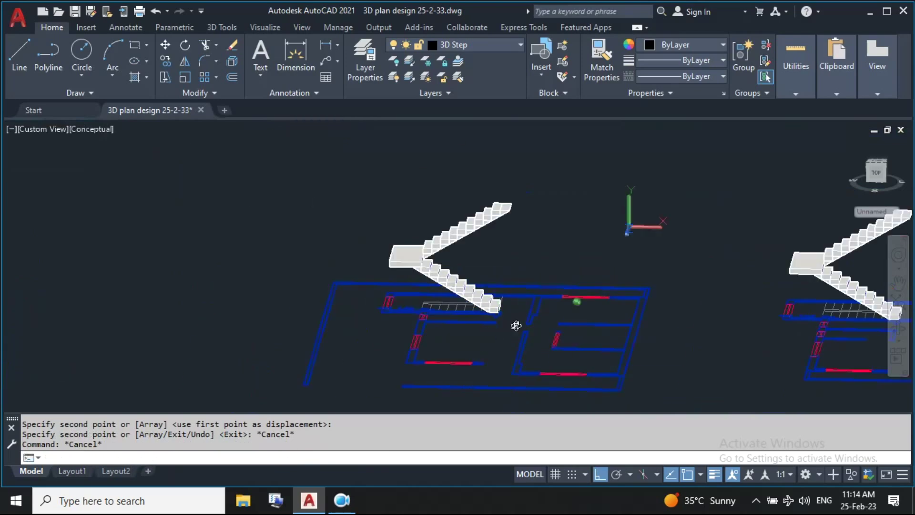
shift+middle_drag(516, 326, 496, 329)
click(472, 48)
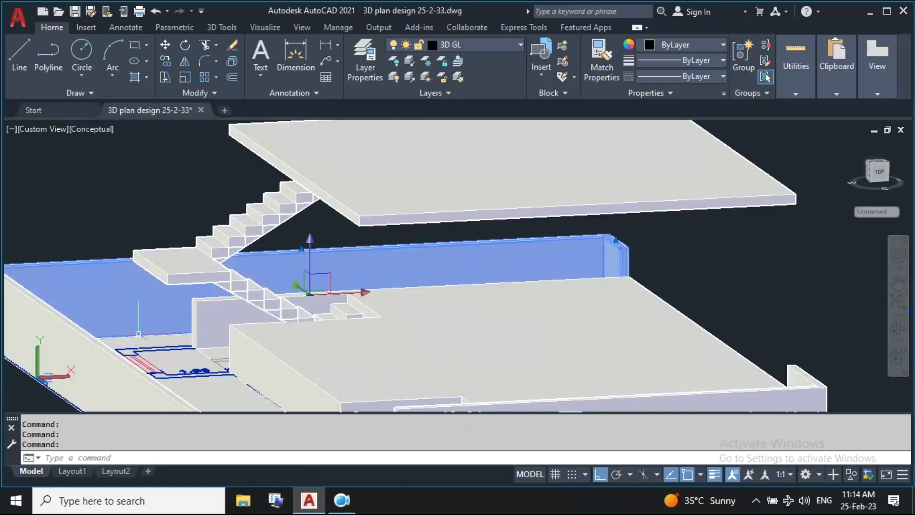
Move the selected walls onto the 3D Wall layer and accept making 3D Step current
scroll(146, 329, down, 5)
scroll(377, 240, up, 4)
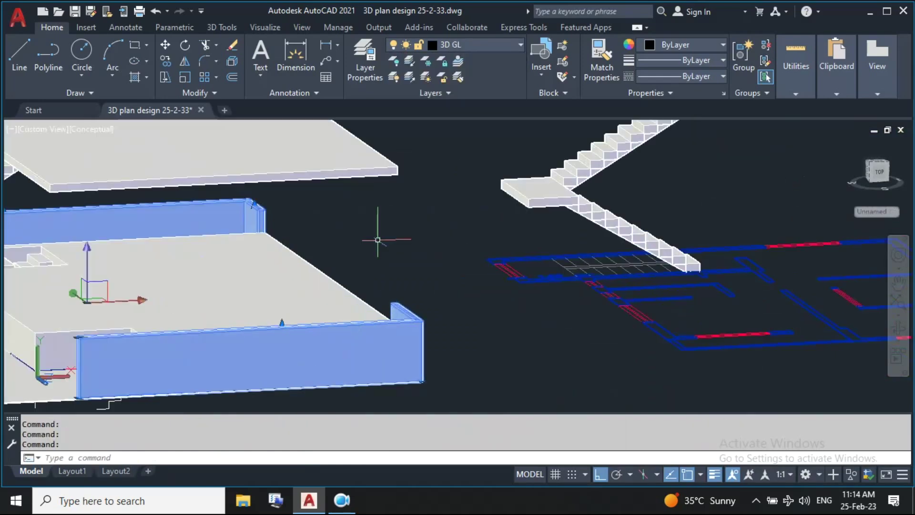
click(502, 47)
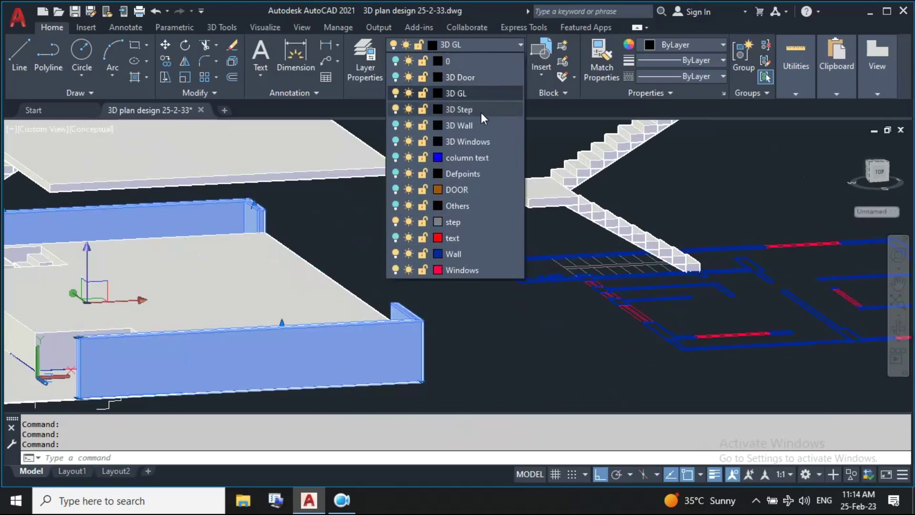
click(473, 125)
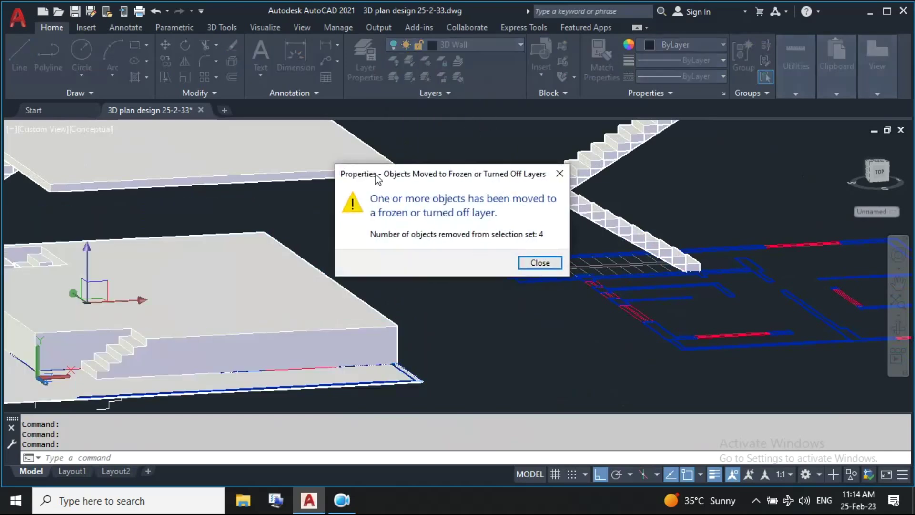
click(533, 265)
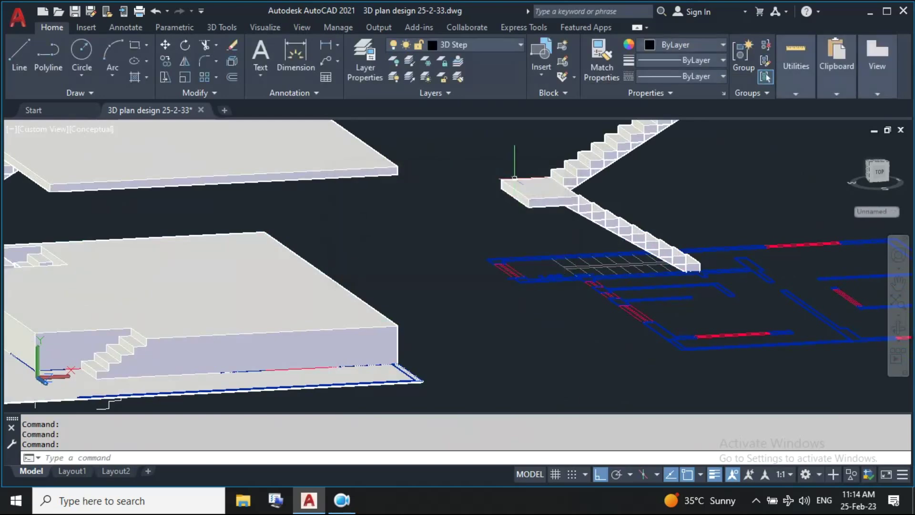
click(496, 47)
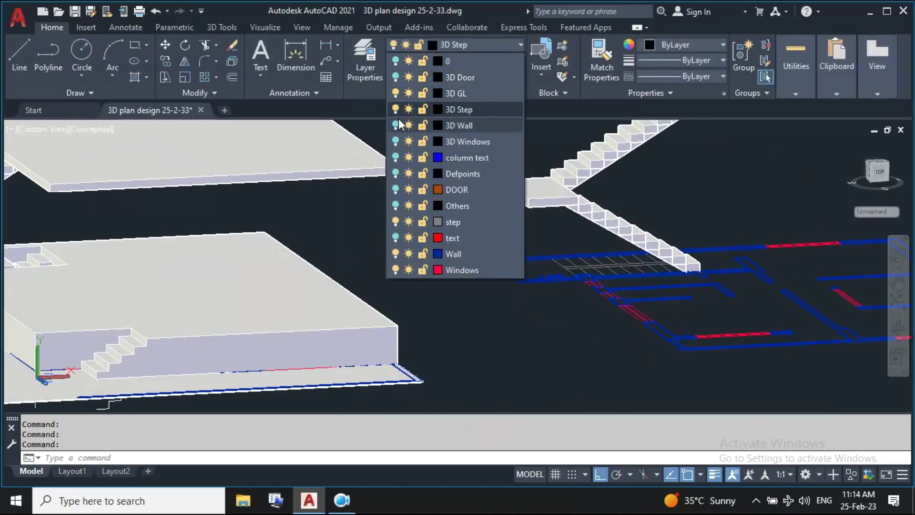
key(Escape)
scroll(512, 339, down, 4)
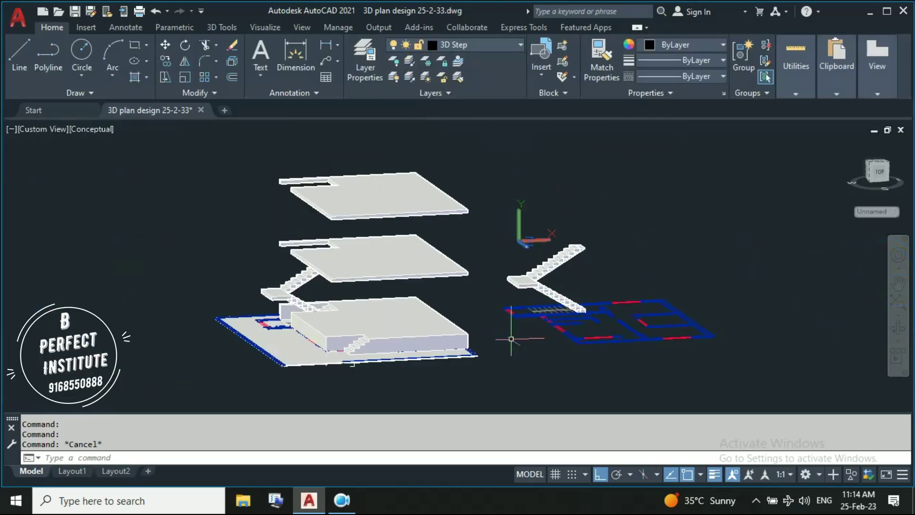
Switch to the Front view, then orbit to an angled view of the staircase
click(56, 128)
click(98, 222)
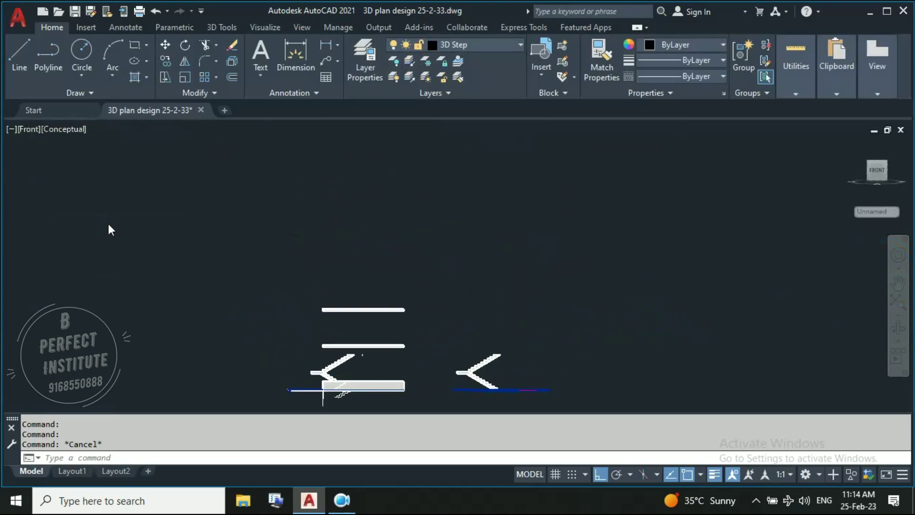
mouse_move(377, 310)
shift+middle_down()
mouse_move(388, 327)
mouse_move(420, 330)
shift+middle_up()
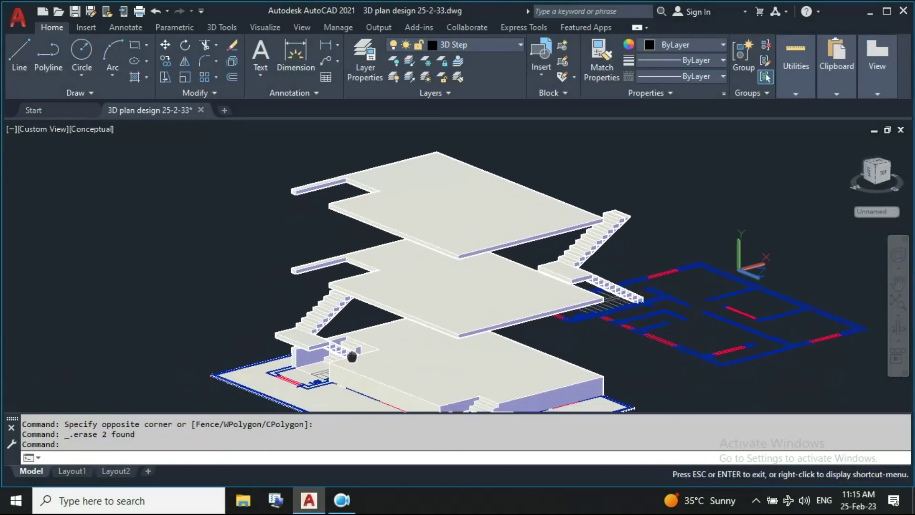
scroll(524, 305, up, 3)
scroll(616, 284, up, 3)
mouse_move(616, 284)
shift+middle_down()
mouse_move(644, 286)
mouse_move(646, 297)
mouse_move(592, 295)
mouse_move(605, 276)
mouse_move(694, 293)
shift+middle_up()
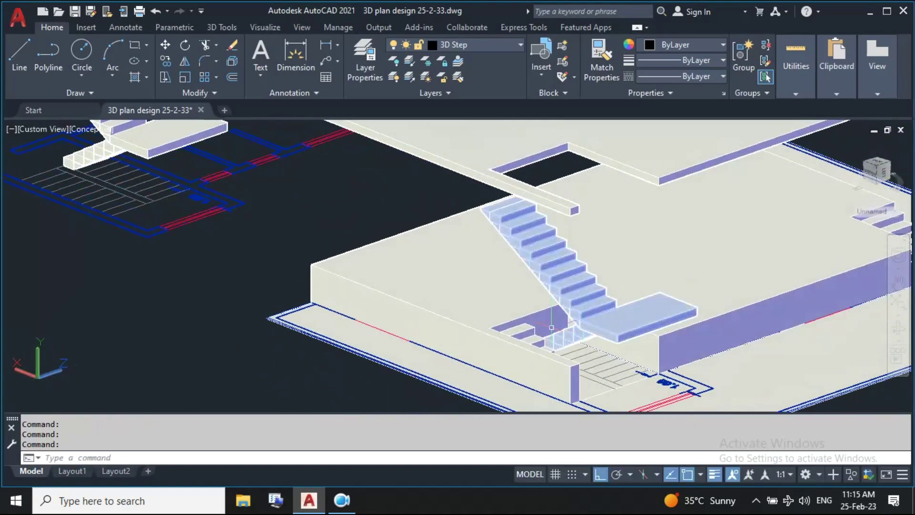
scroll(587, 313, down, 1)
scroll(588, 313, down, 3)
shift+middle_drag(588, 313, 522, 319)
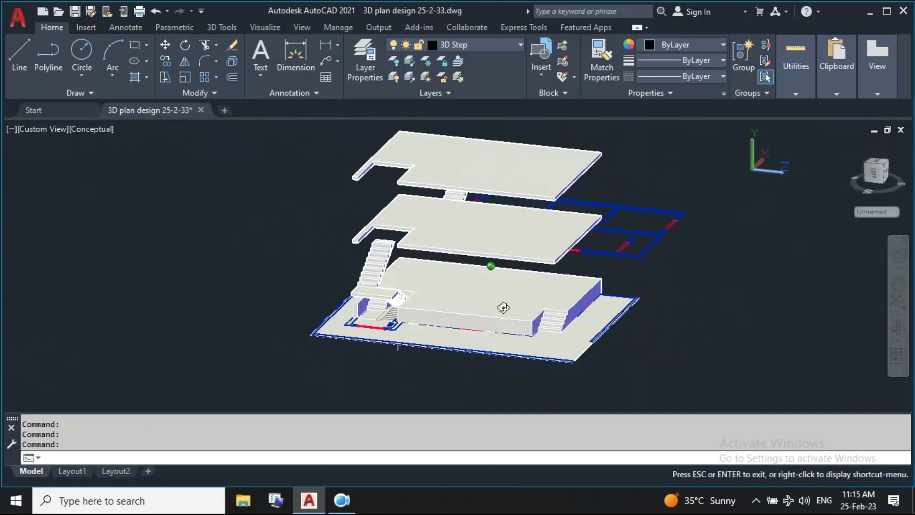
scroll(522, 320, up, 5)
Move the dog-leg staircase 0.75 units straight up with MOVE
click(459, 298)
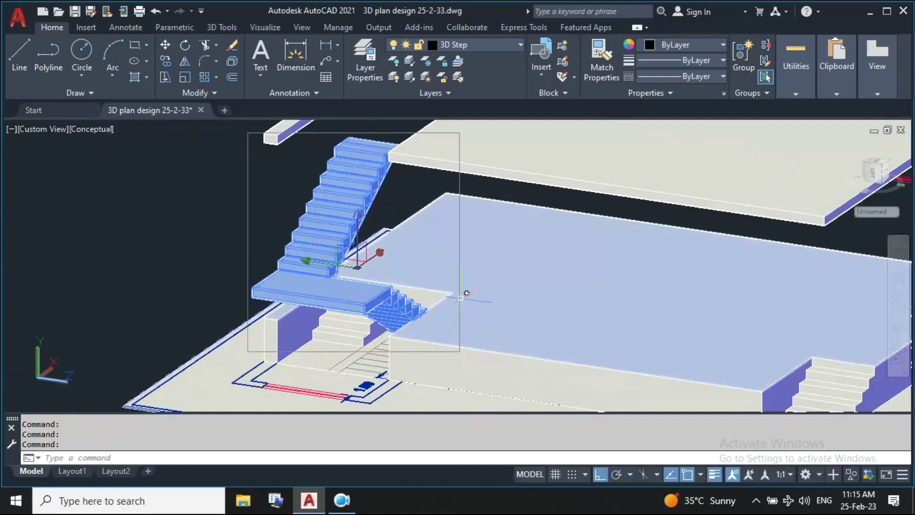
scroll(459, 298, down, 3)
scroll(454, 288, down, 2)
text(m)
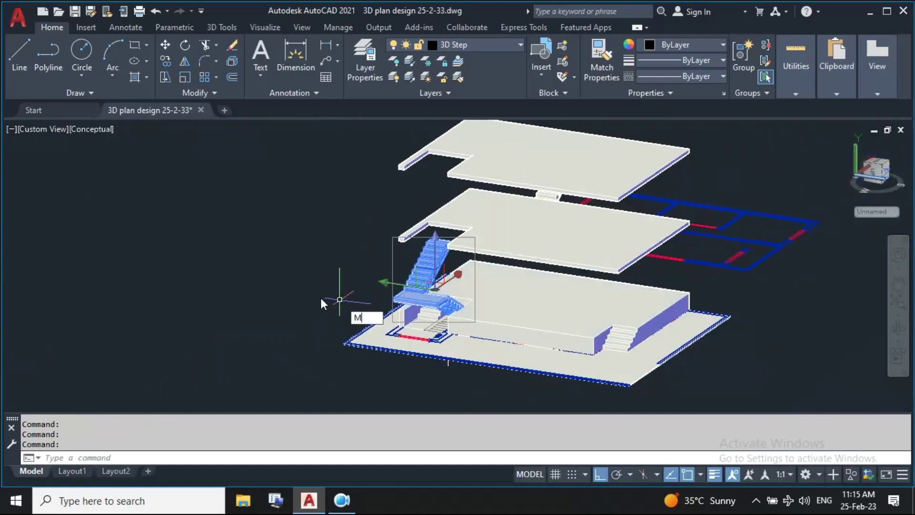
key(Return)
click(317, 295)
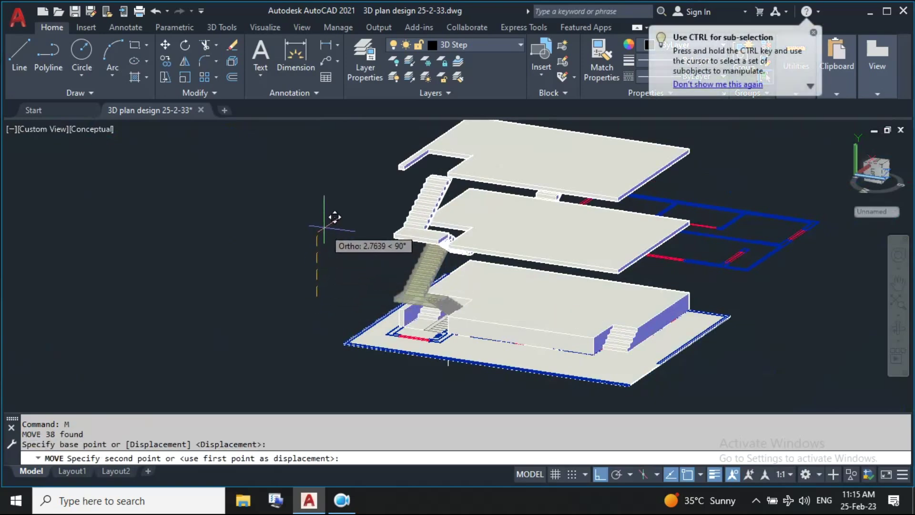
text(.75)
key(Return)
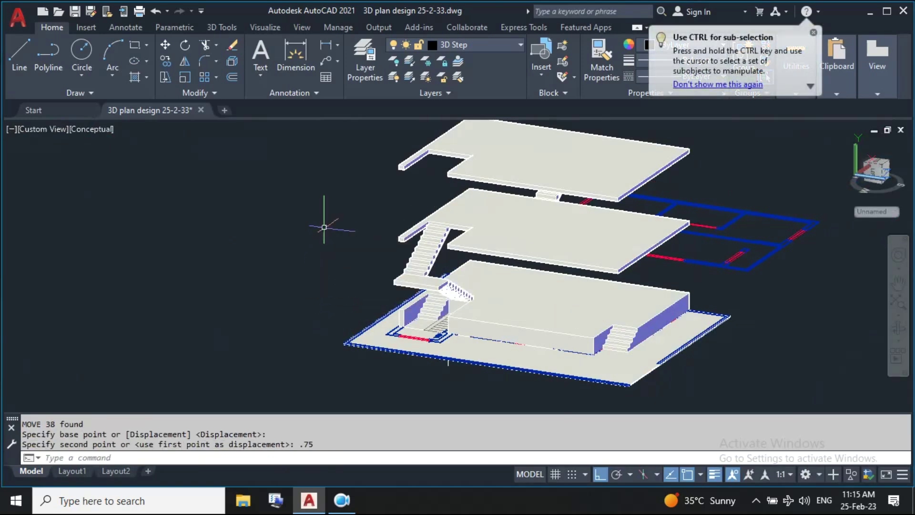
key(Escape)
scroll(557, 301, up, 3)
scroll(556, 300, up, 5)
mouse_move(555, 301)
shift+middle_down()
mouse_move(531, 317)
mouse_move(453, 305)
shift+middle_up()
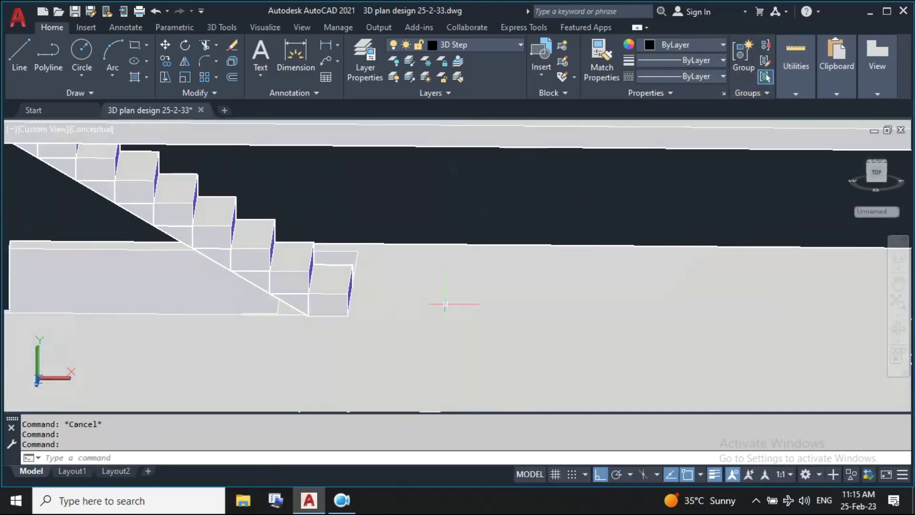
Switch to the Front view and zoom to frame the staircase
scroll(56, 150, down, 3)
scroll(56, 149, down, 3)
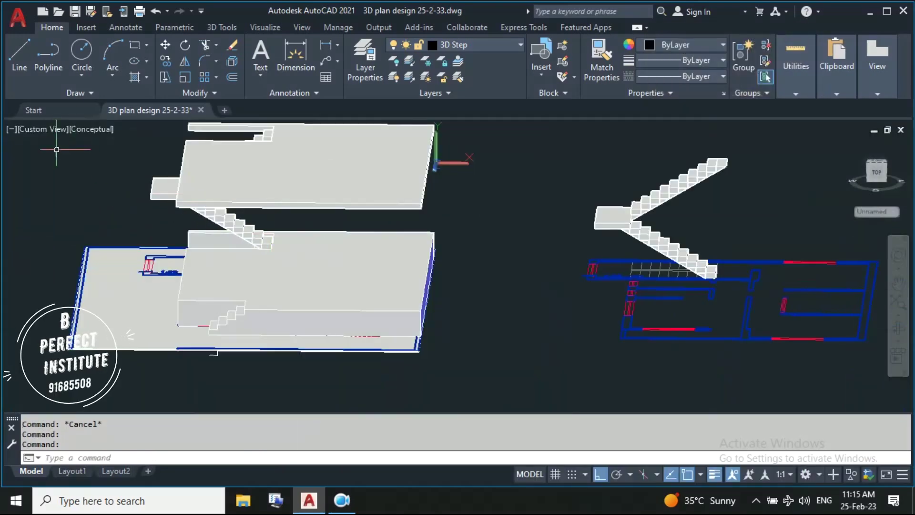
click(33, 139)
click(66, 222)
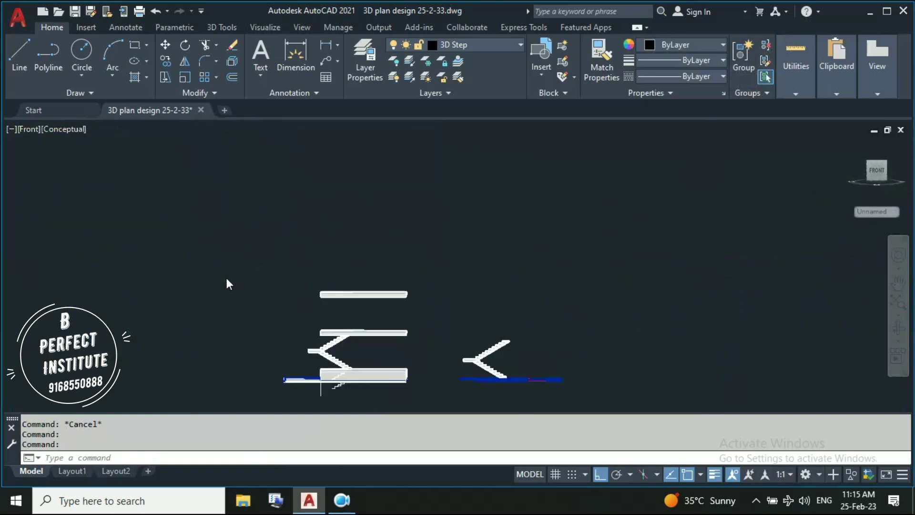
scroll(351, 376, up, 3)
scroll(419, 290, up, 2)
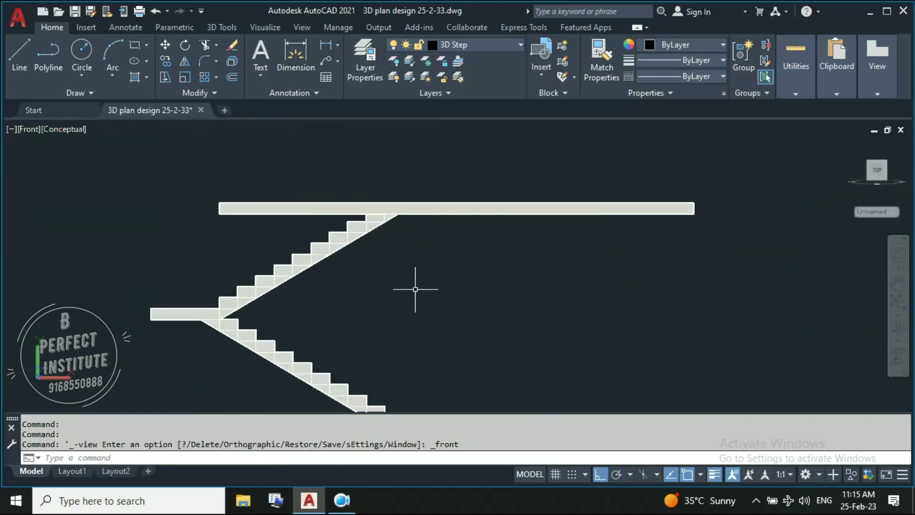
scroll(414, 209, down, 3)
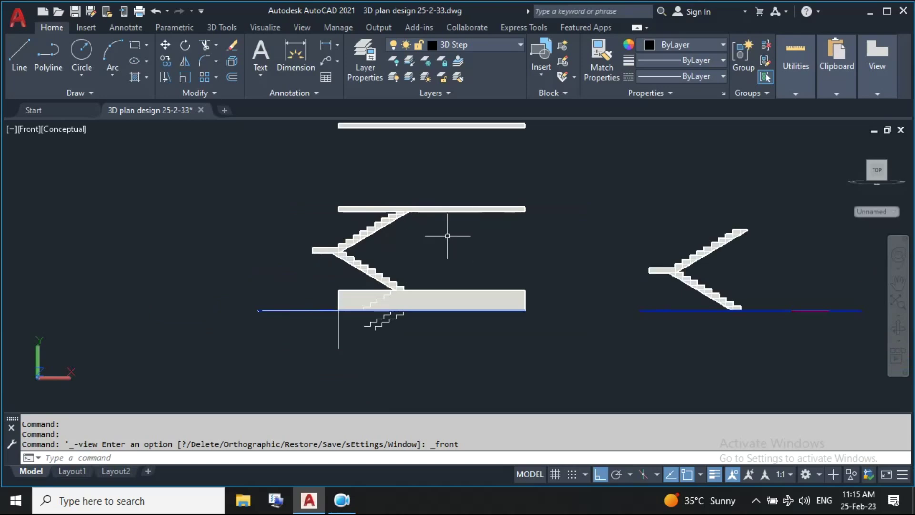
Copy the staircase 3.15 units straight up to the next floor
click(342, 246)
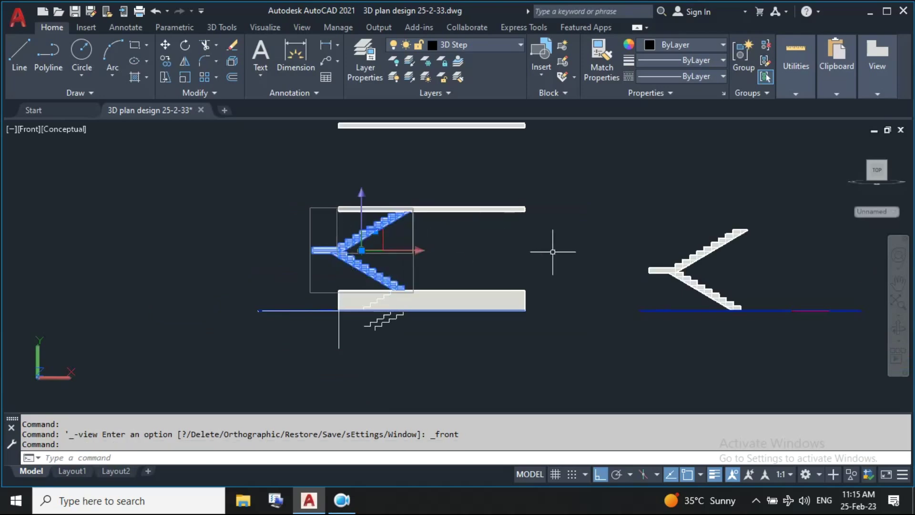
text(co)
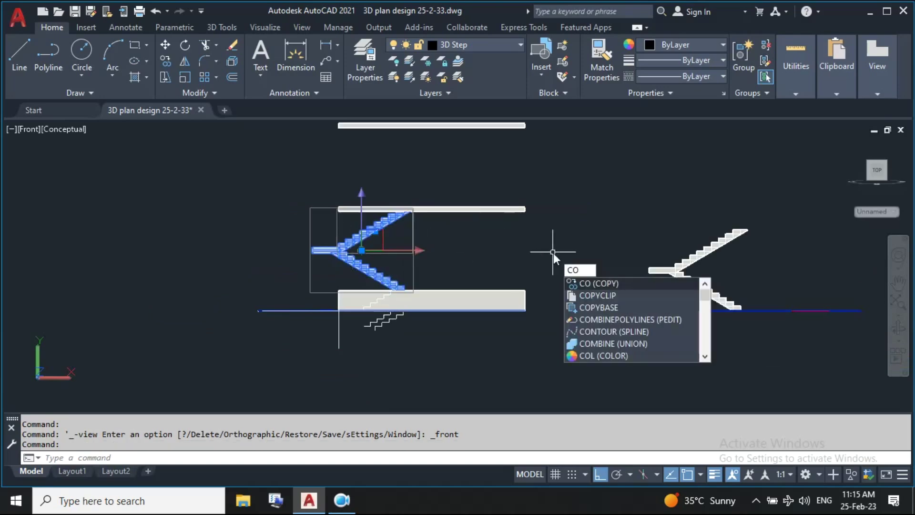
key(Return)
click(562, 291)
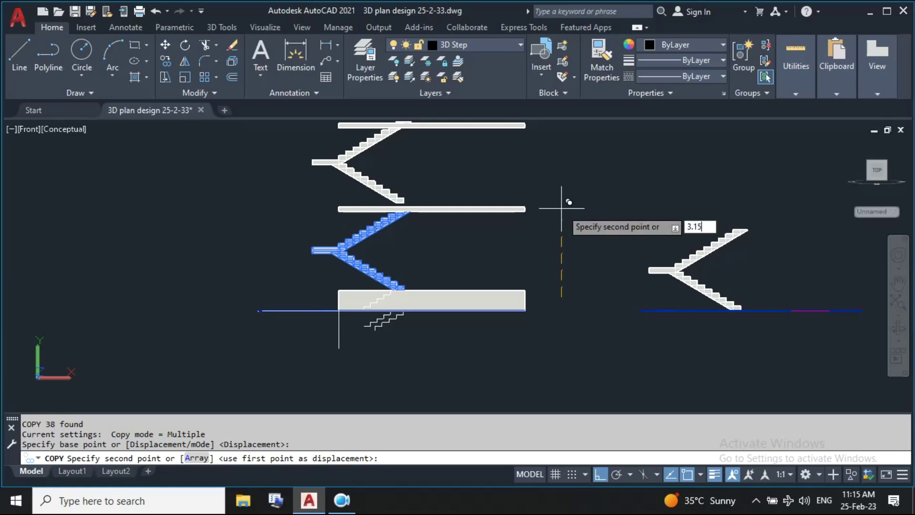
key(Return)
key(Escape)
middle_drag(350, 138, 340, 198)
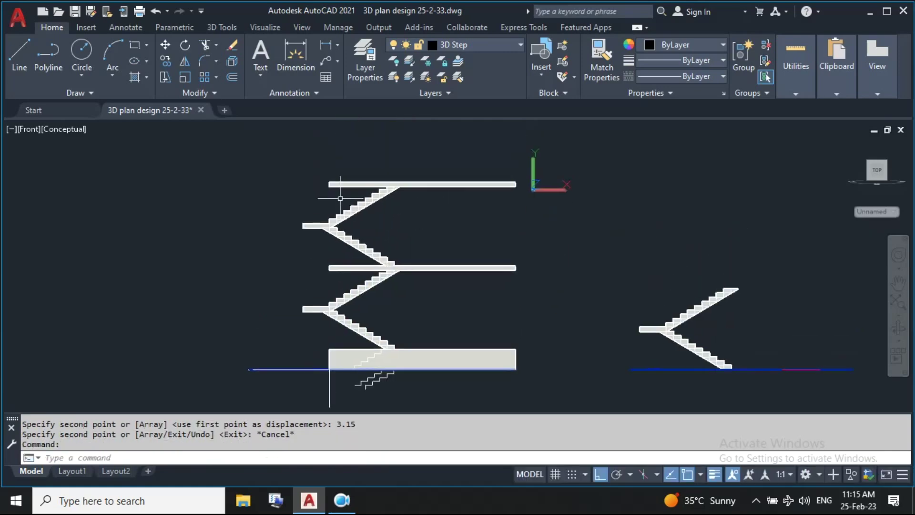
click(753, 328)
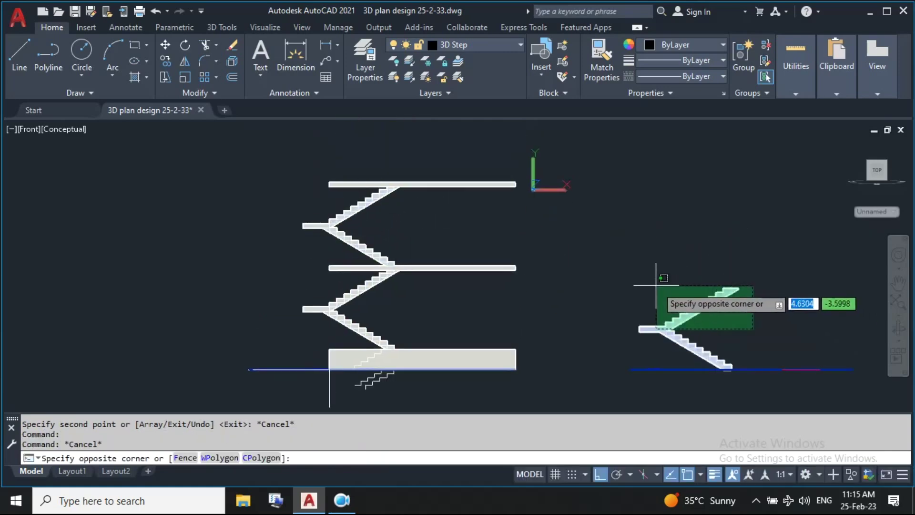
Delete the spare staircase standing to the right of the plan
click(656, 285)
key(Delete)
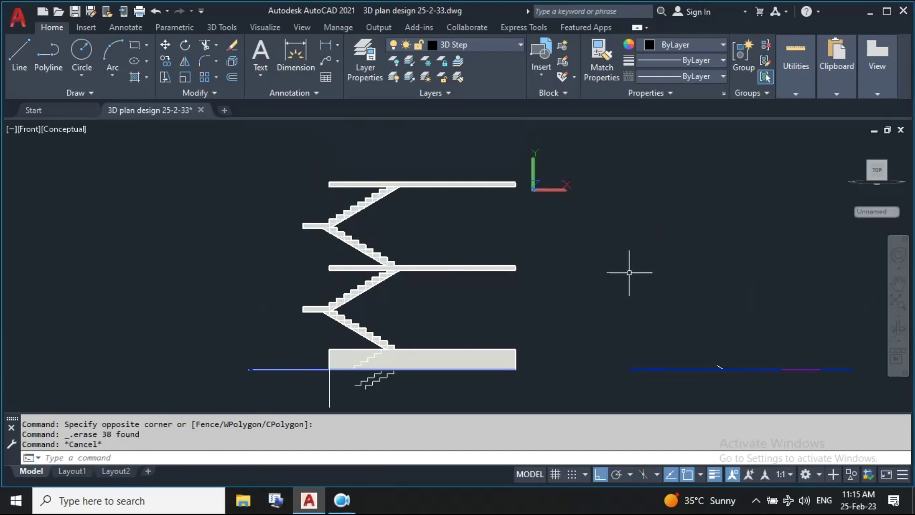
scroll(403, 250, down, 3)
scroll(405, 256, up, 4)
shift+middle_drag(378, 247, 439, 307)
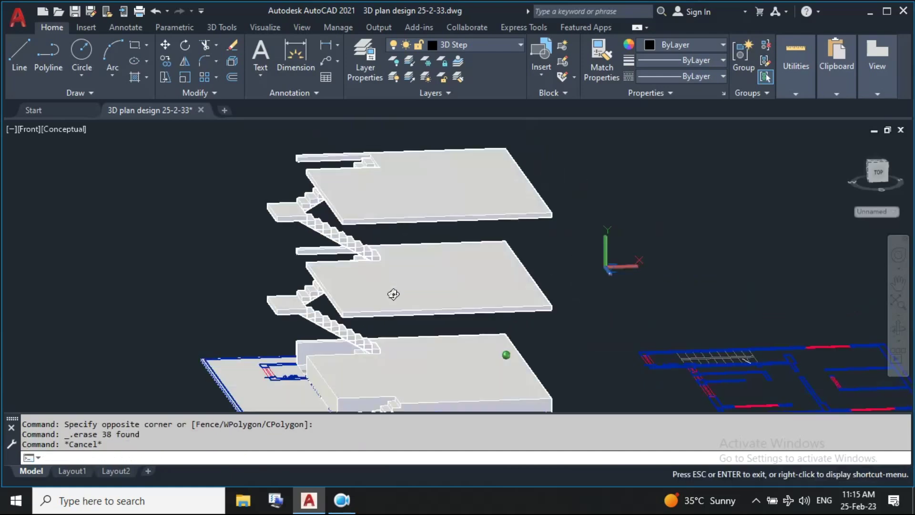
scroll(350, 282, down, 3)
scroll(351, 282, up, 3)
shift+middle_drag(350, 281, 565, 313)
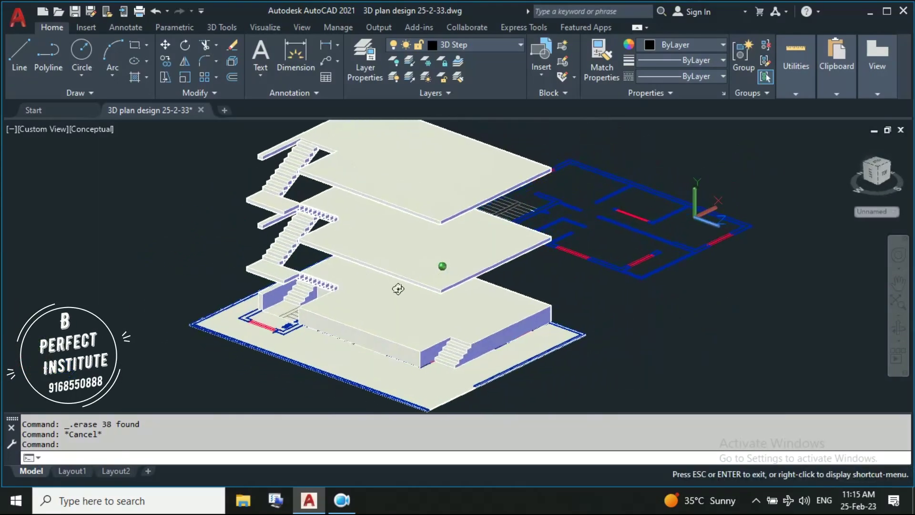
scroll(565, 312, down, 2)
Turn on layers 3D Wall, 3D Windows, column text, Defpoints, DOOR, Others, text and 0
click(482, 51)
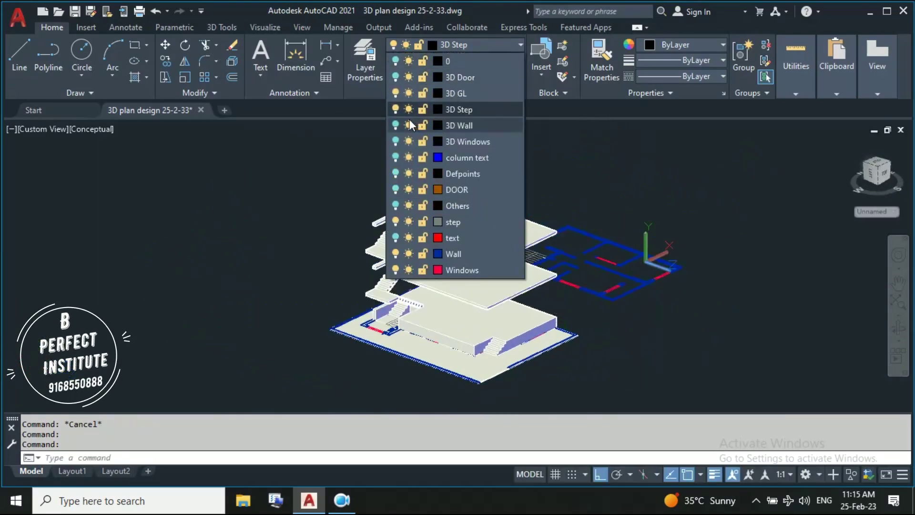
click(395, 125)
click(395, 141)
click(396, 157)
click(395, 173)
click(396, 190)
click(395, 205)
click(395, 237)
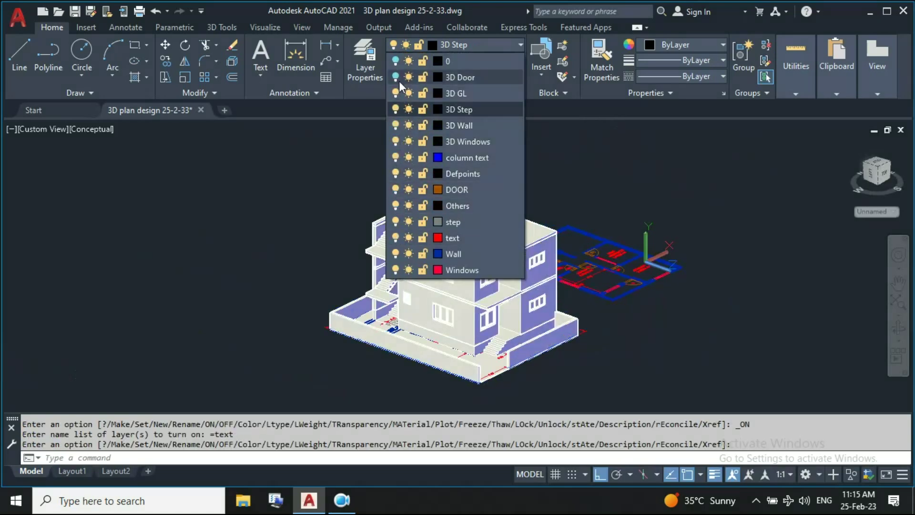
click(395, 61)
key(Escape)
mouse_move(633, 214)
shift+middle_down()
mouse_move(536, 237)
mouse_move(182, 142)
shift+middle_up()
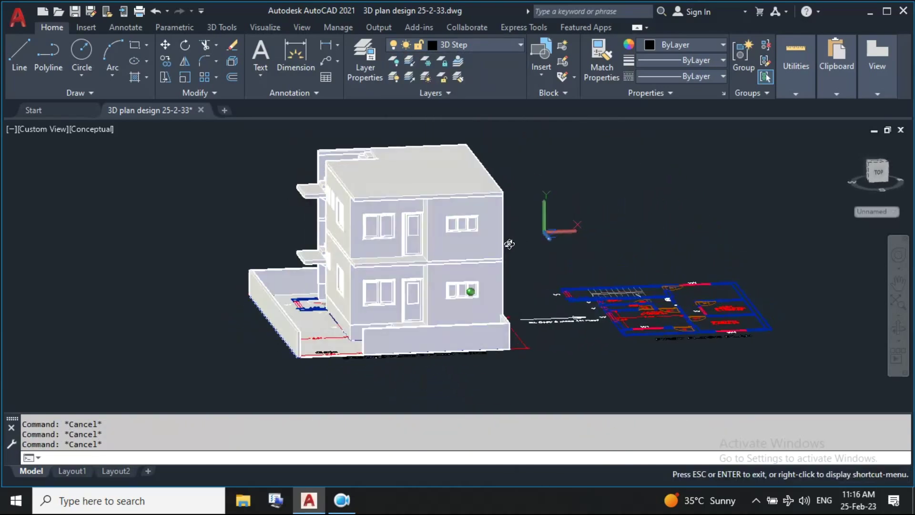
Change the visual style from Conceptual to Realistic and orbit around the house
click(78, 129)
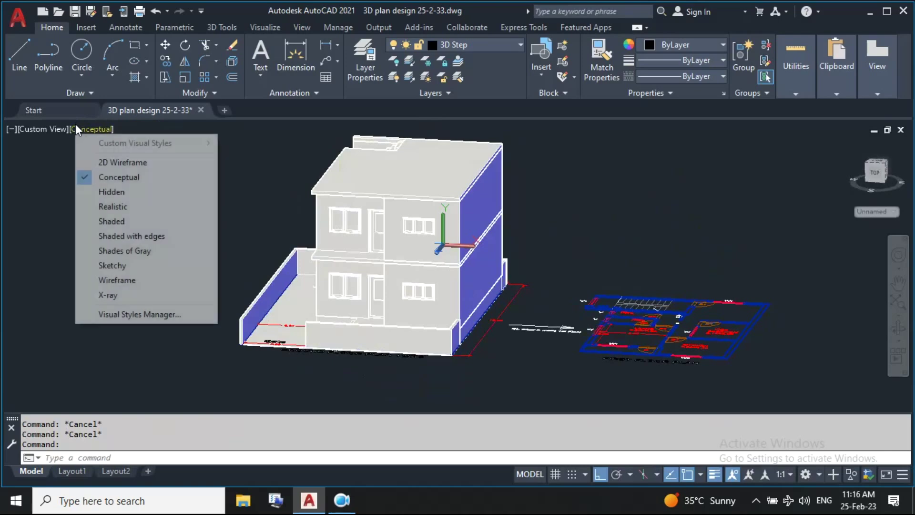
click(120, 207)
mouse_move(123, 194)
shift+middle_down()
mouse_move(400, 244)
mouse_move(419, 232)
mouse_move(474, 301)
mouse_move(471, 290)
shift+middle_up()
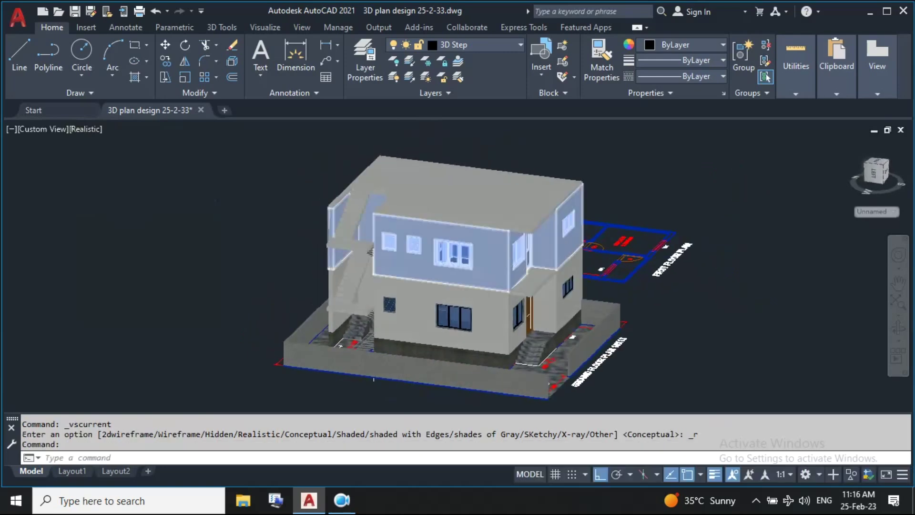
scroll(398, 245, up, 5)
scroll(398, 246, down, 5)
scroll(399, 245, down, 3)
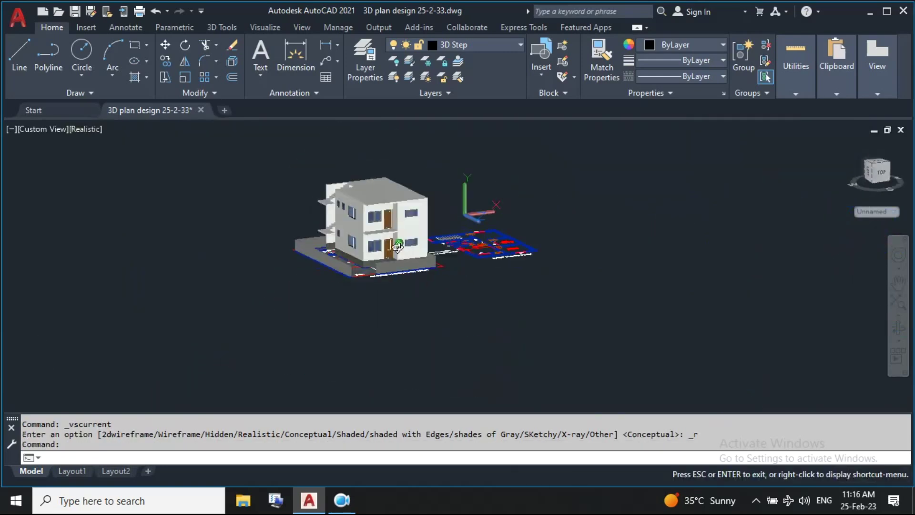
scroll(396, 243, up, 5)
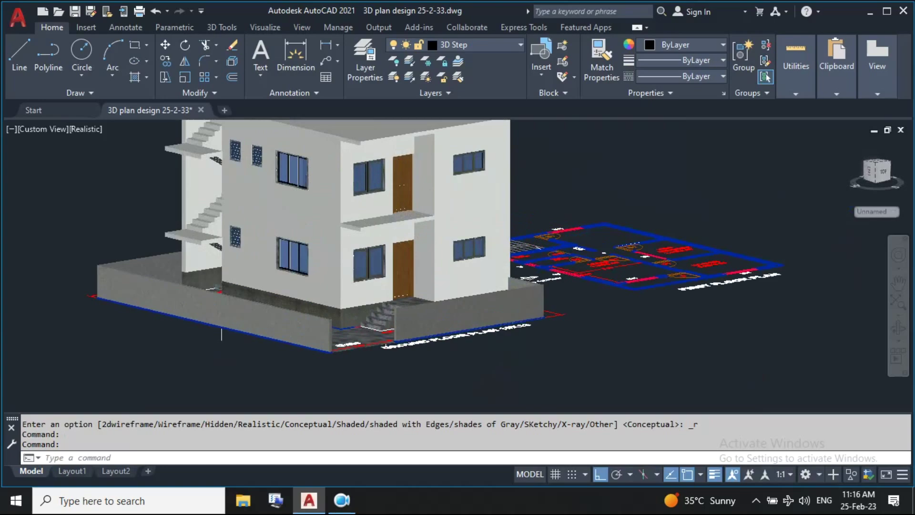